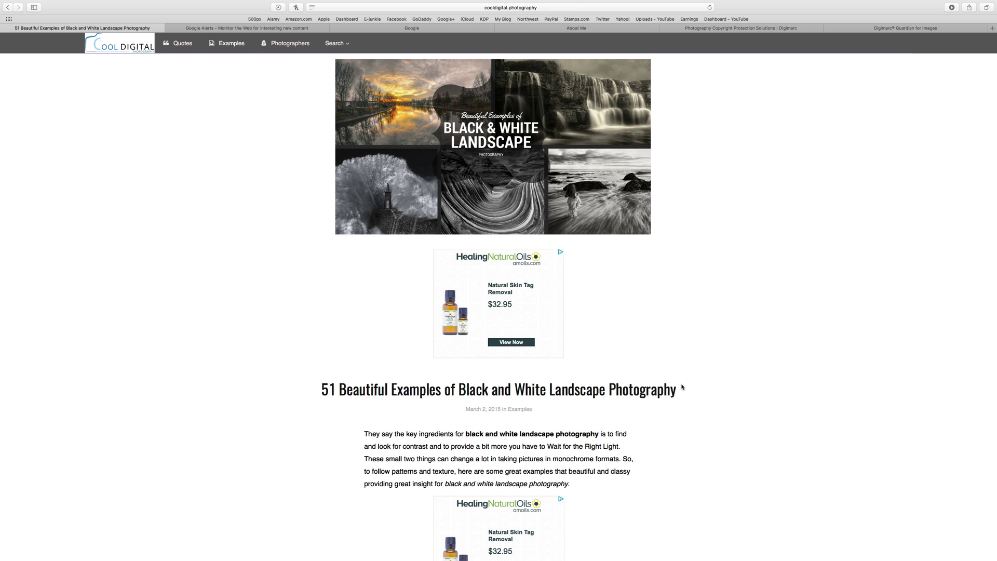
Scroll down to The Lonely Pier photo and highlight the photographer's name in its heading.
scroll(682, 387, "down", 15)
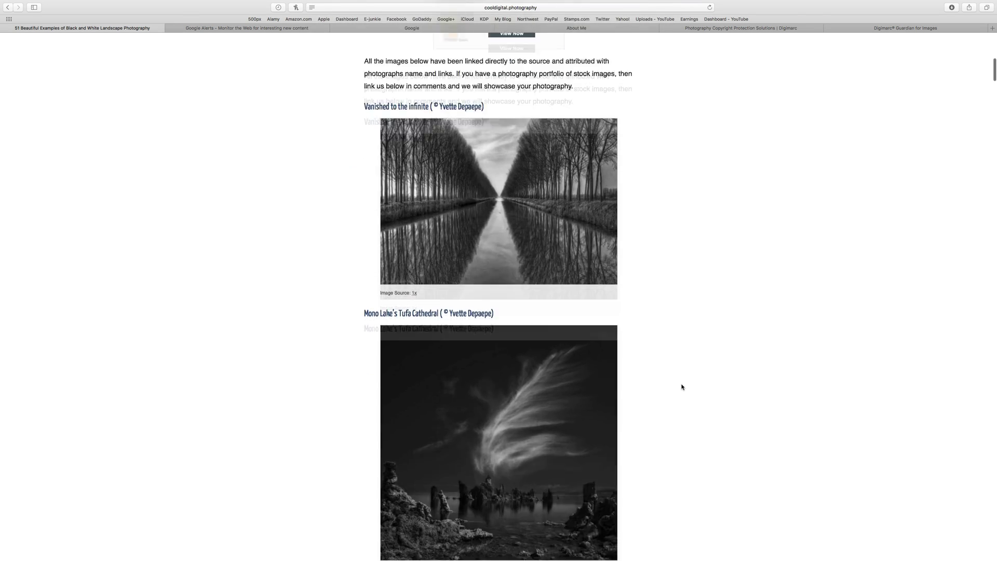
scroll(681, 387, "down", 20)
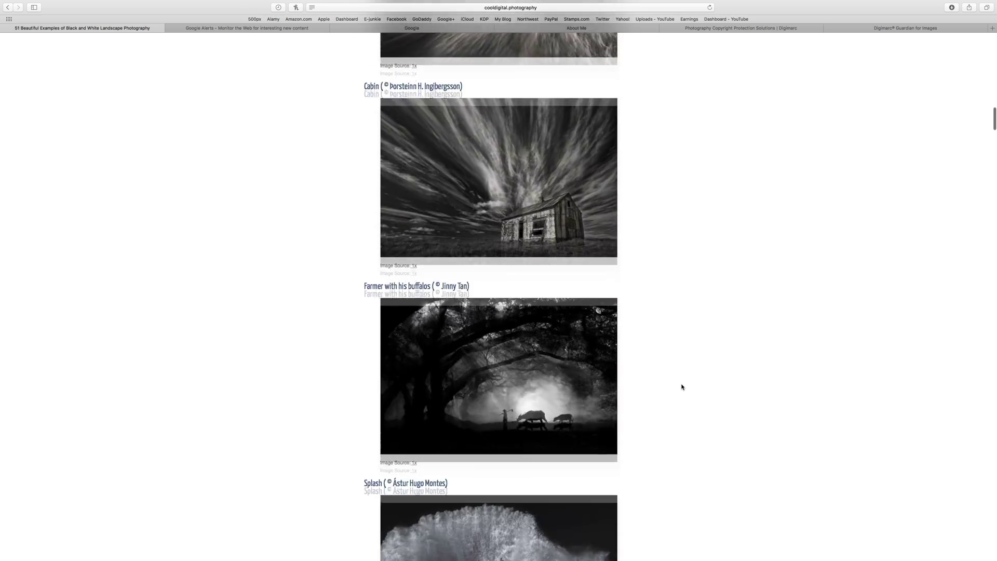
scroll(682, 387, "down", 20)
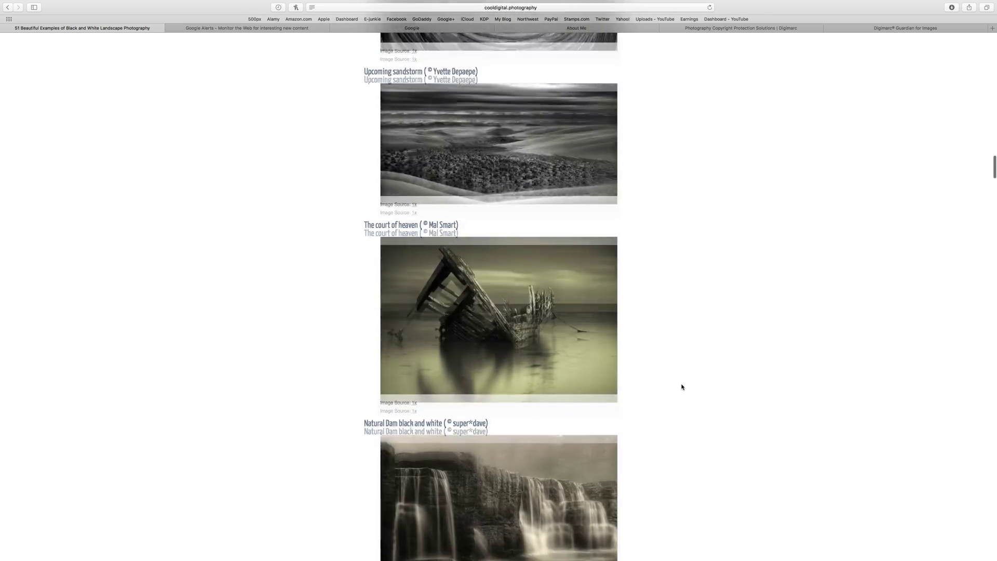
scroll(682, 387, "down", 20)
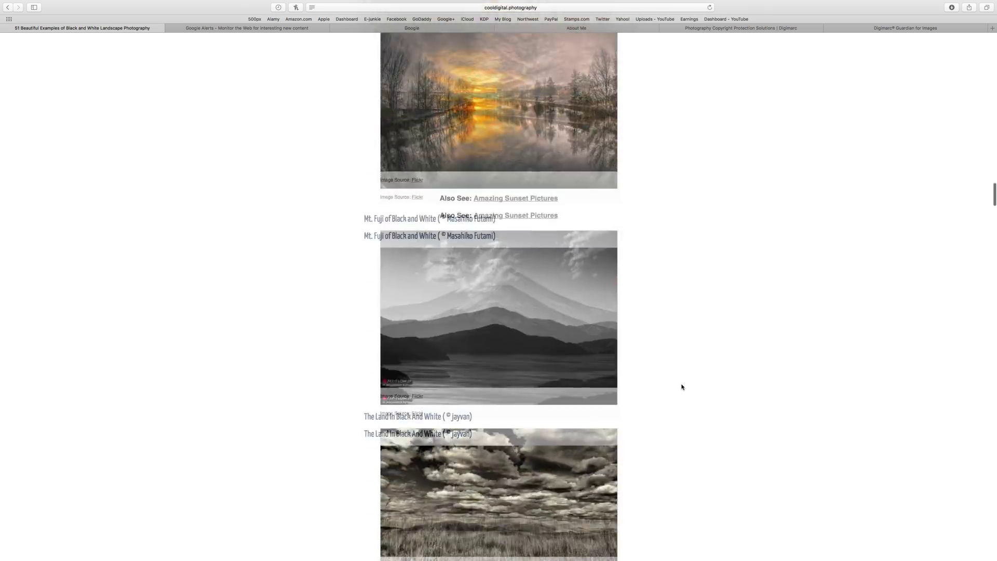
scroll(682, 387, "down", 20)
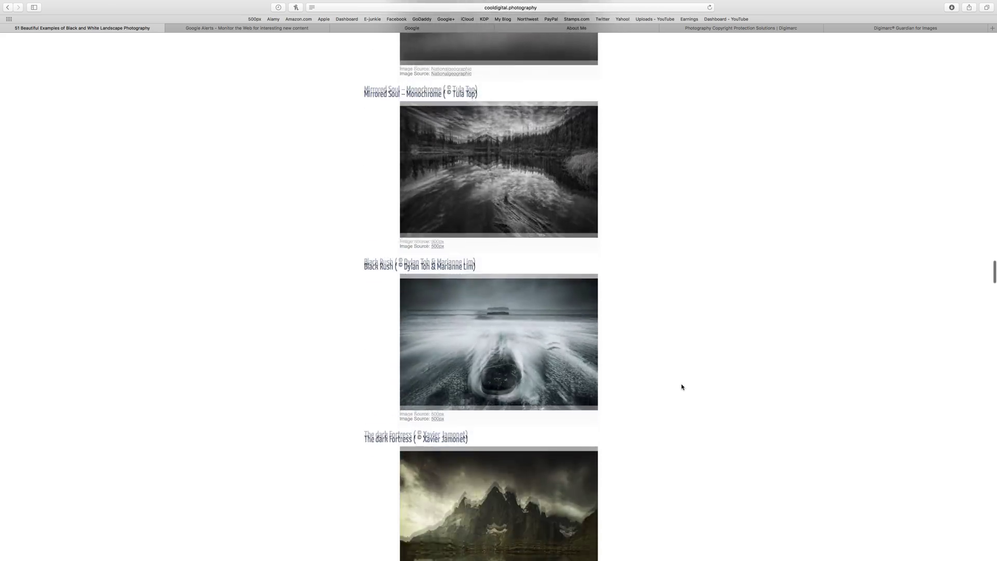
scroll(682, 387, "down", 15)
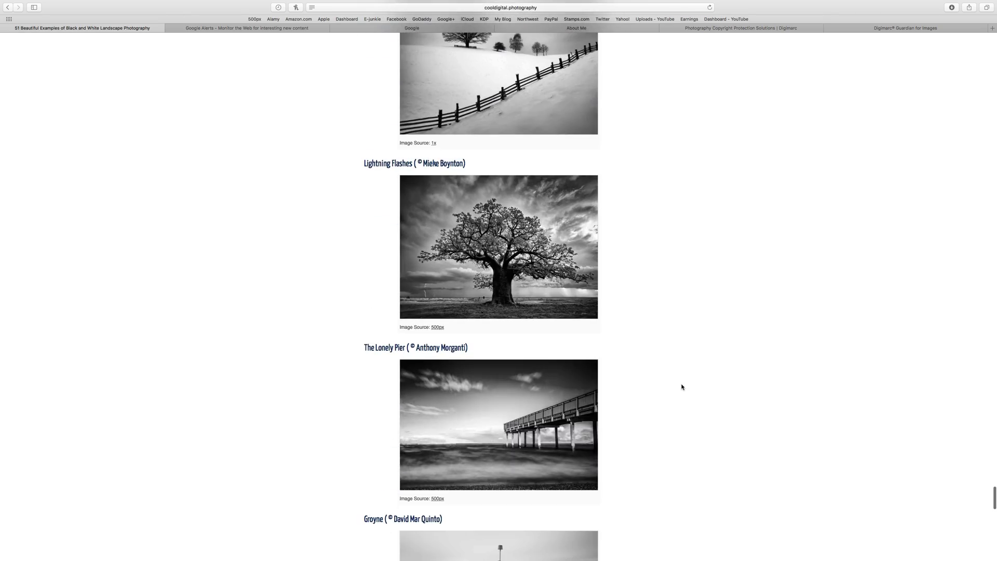
scroll(682, 387, "down", 8)
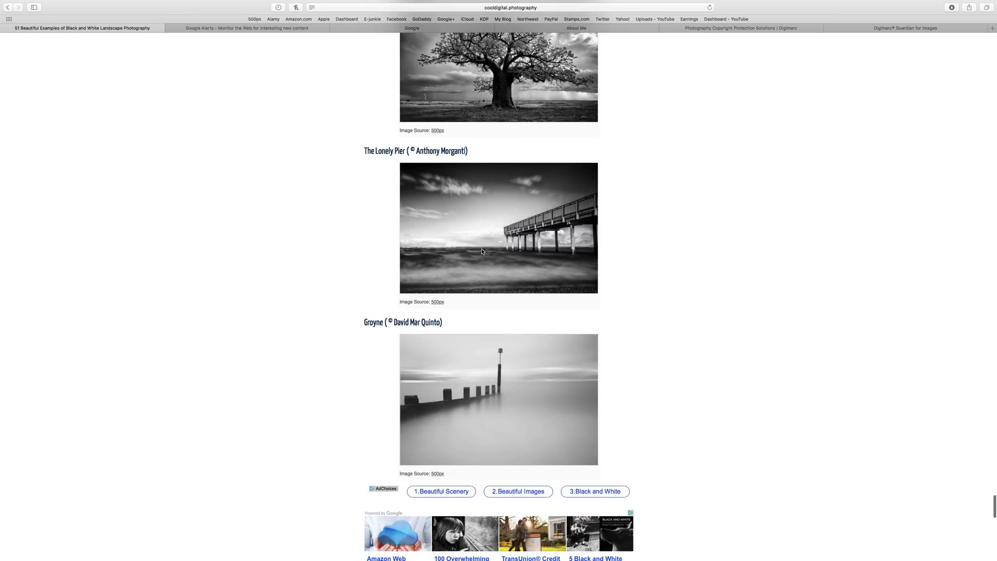
left_click_drag(416, 151, 468, 150)
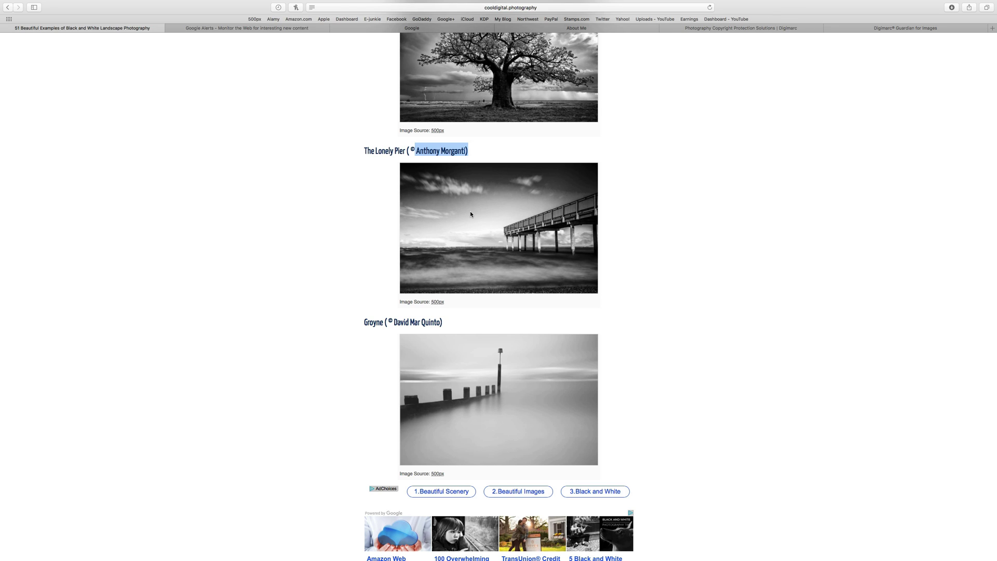
left_click(349, 224)
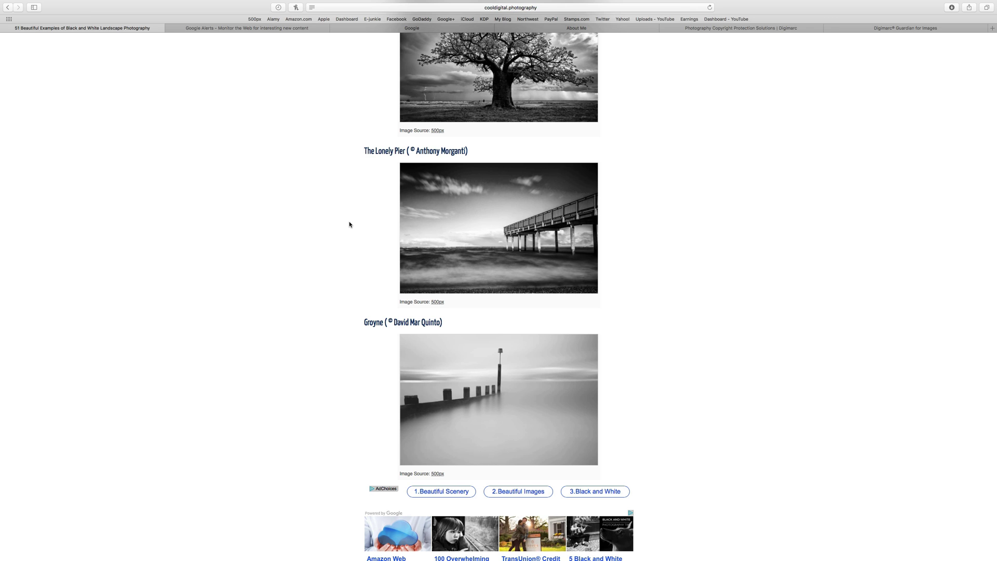
Scroll back up to the title of the black and white landscape photography article.
scroll(349, 225, "up", 20)
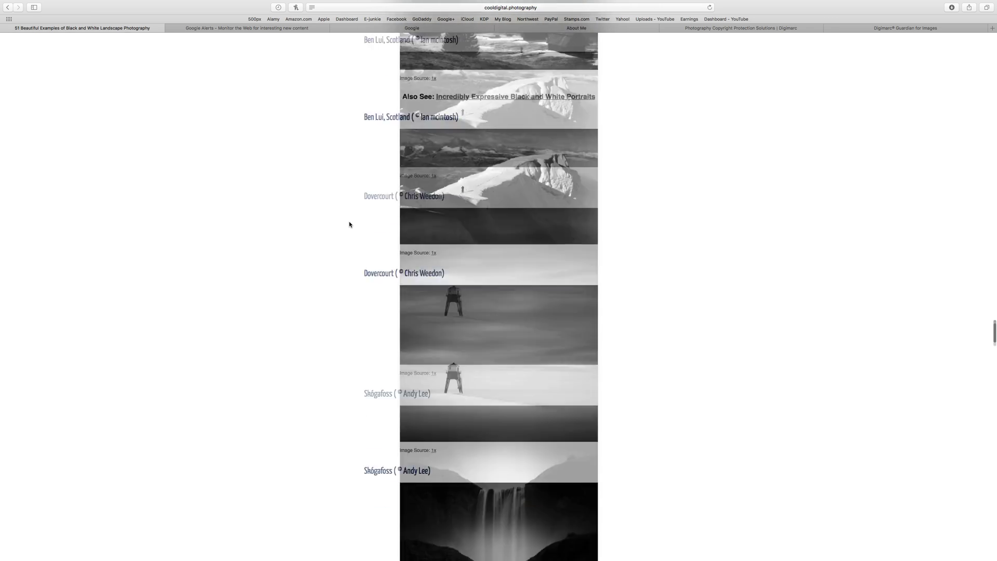
scroll(349, 224, "up", 20)
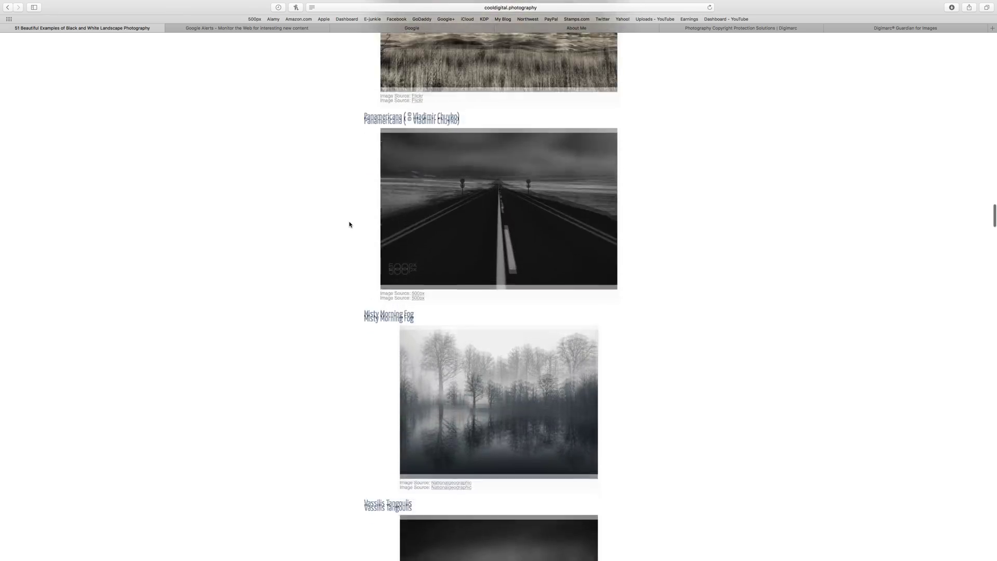
scroll(349, 224, "up", 20)
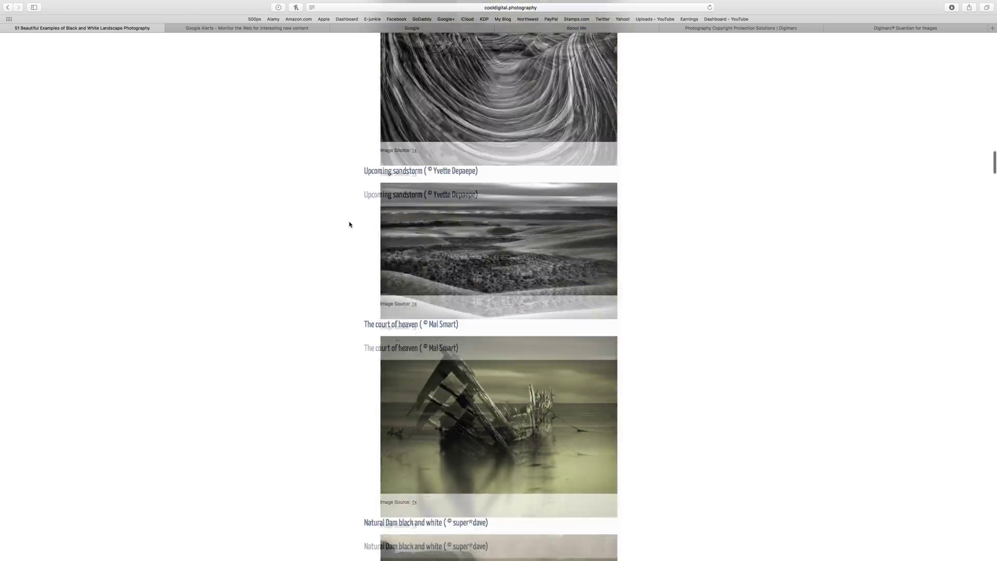
scroll(350, 224, "up", 20)
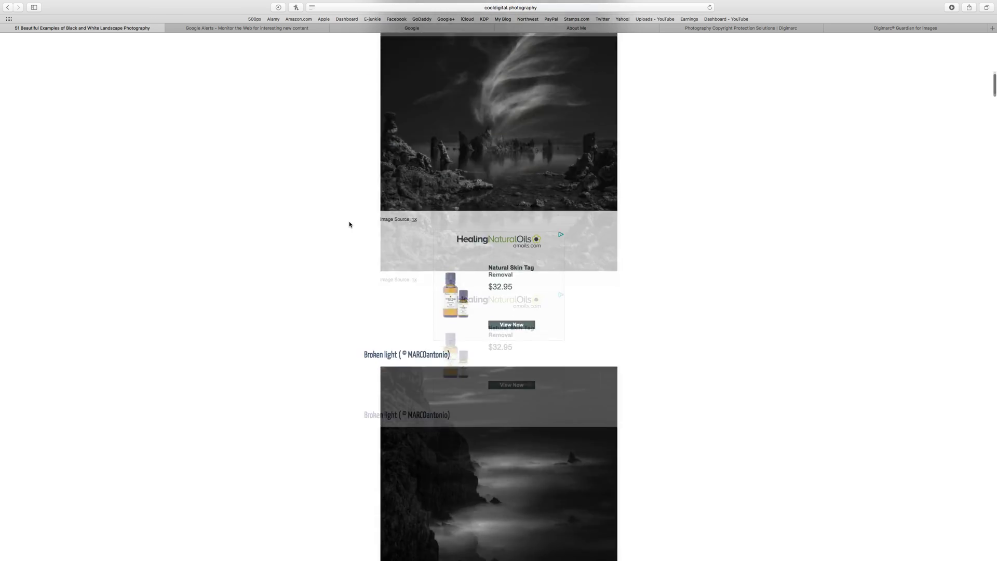
scroll(349, 224, "up", 15)
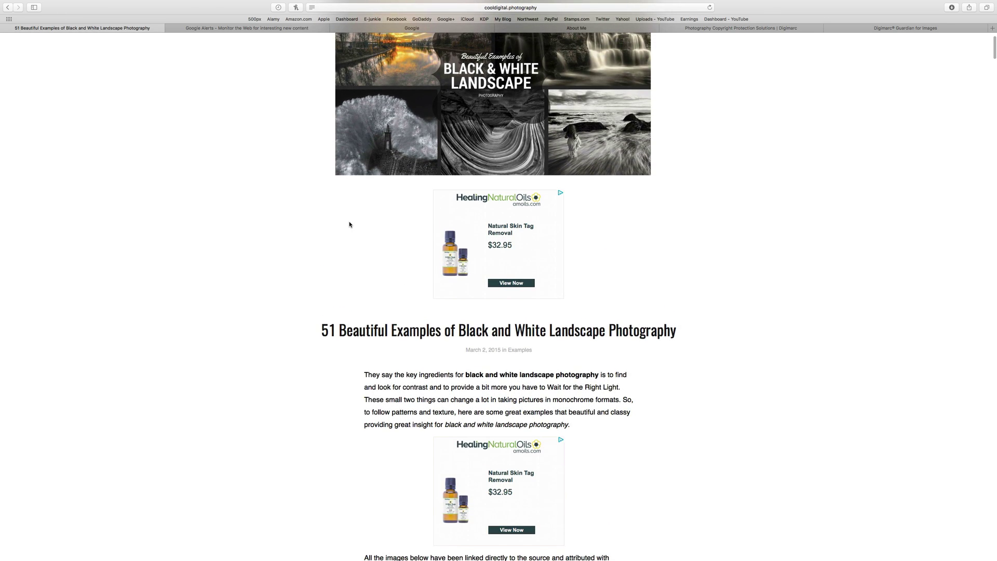
scroll(349, 224, "up", 3)
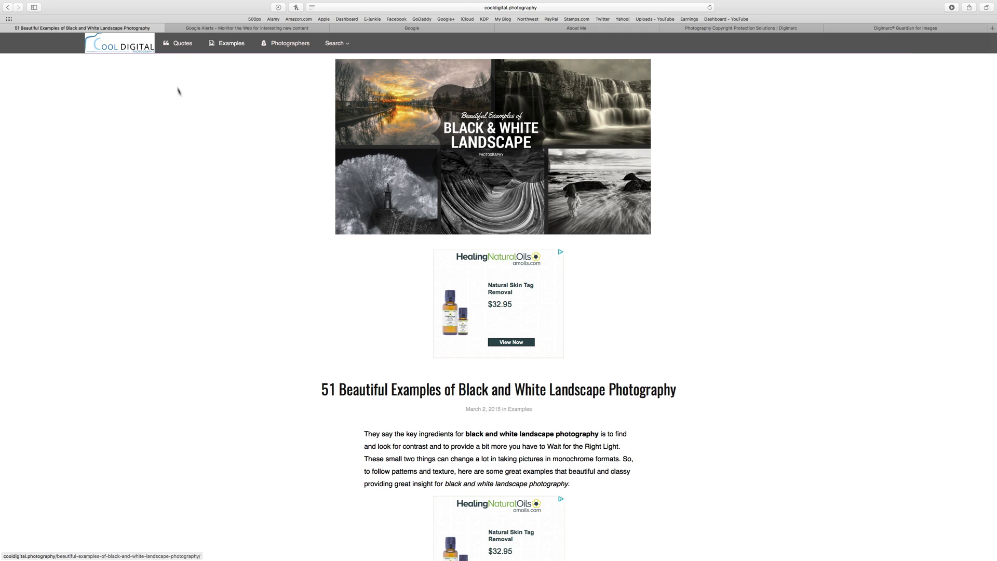
Switch to the Google Alerts tab showing the existing name and website alerts.
left_click(218, 28)
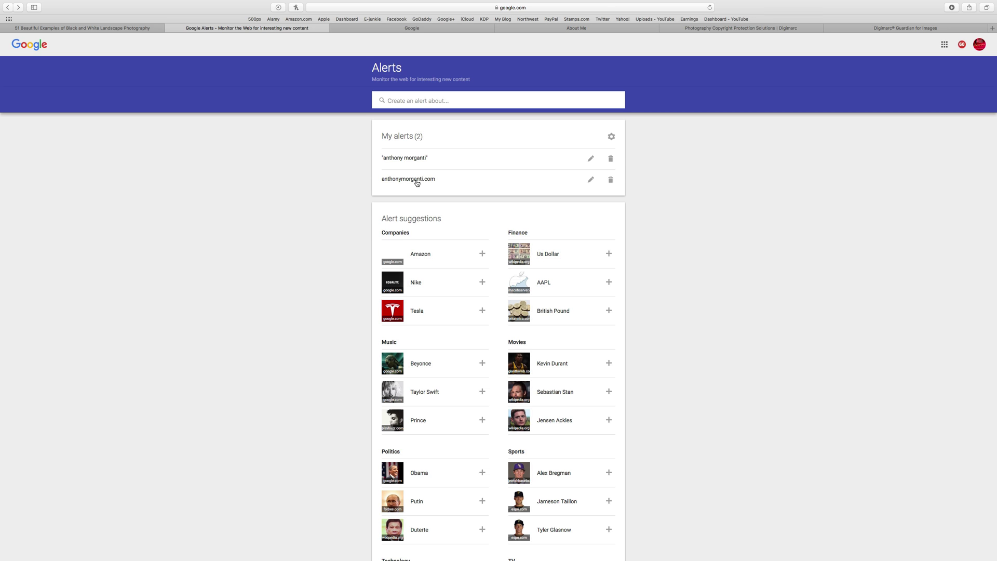
scroll(389, 160, "down", 1)
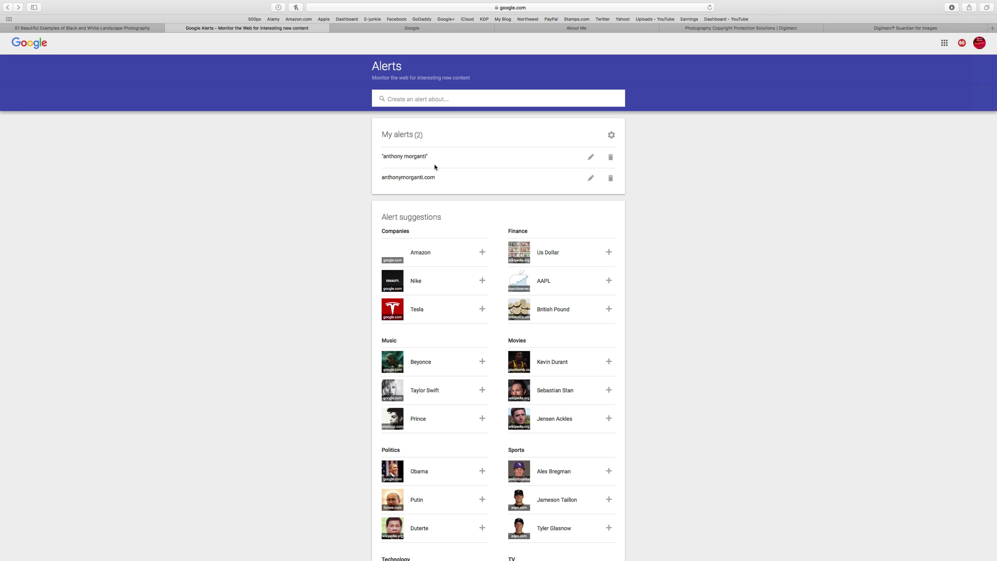
Go to Google Images and open the search-by-image dialog from the camera icon.
left_click(424, 28)
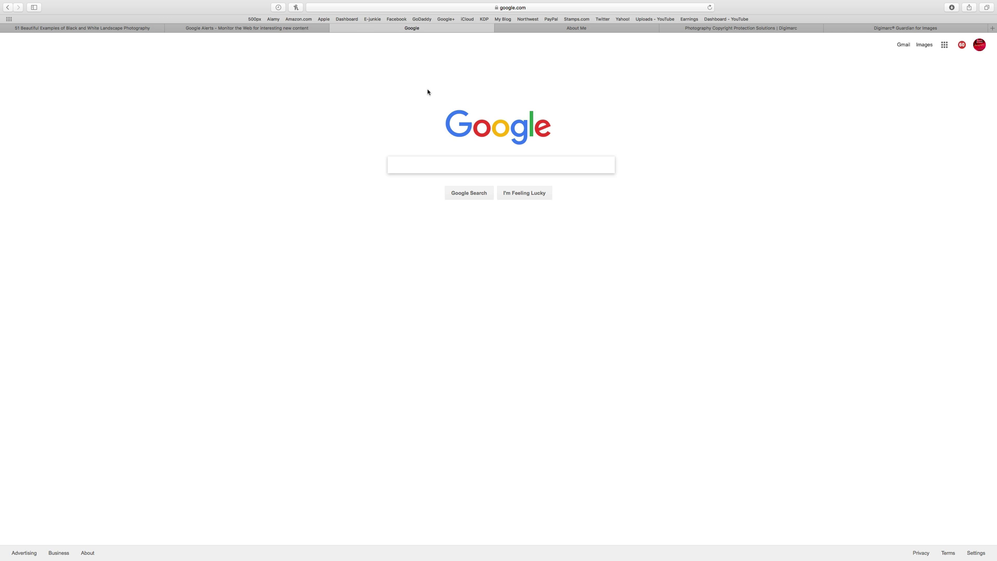
left_click(924, 46)
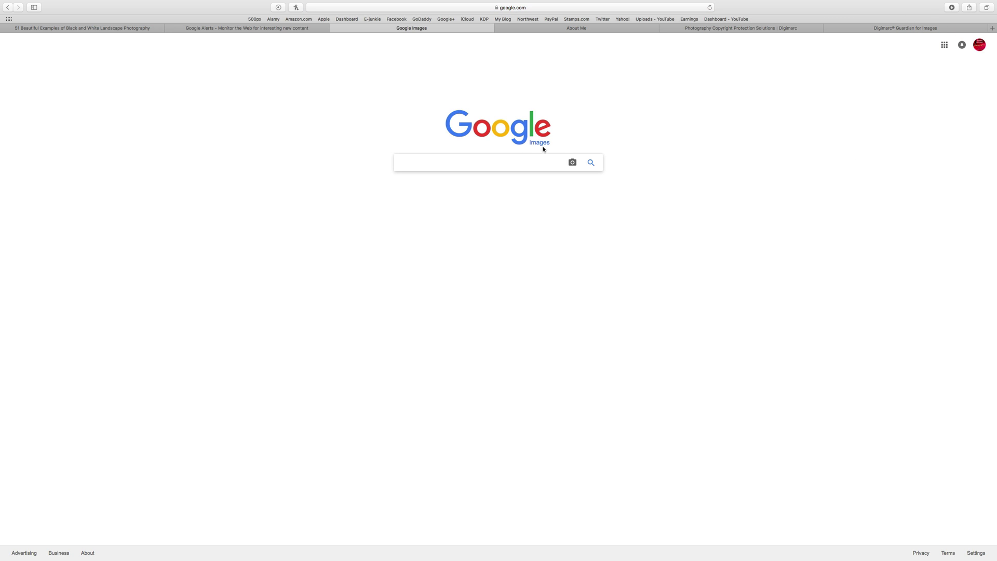
left_click(572, 163)
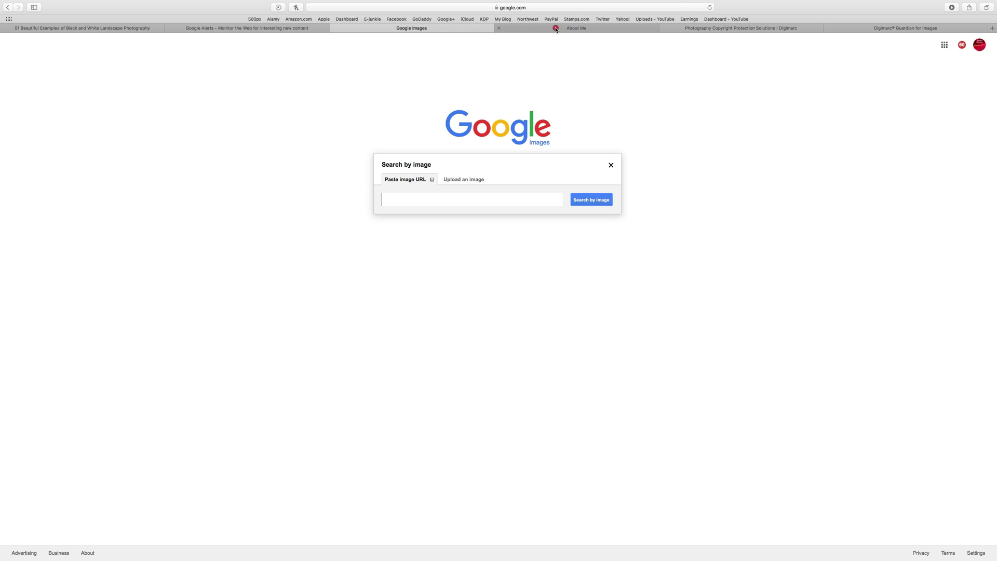
Copy the image address of the portrait photo on the About Me page.
left_click(555, 29)
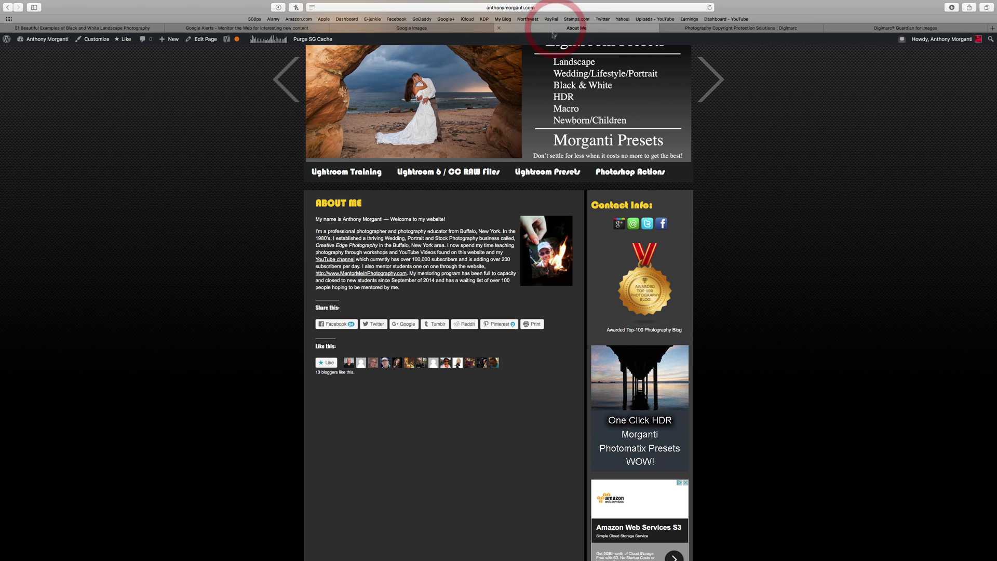
right_click(547, 254)
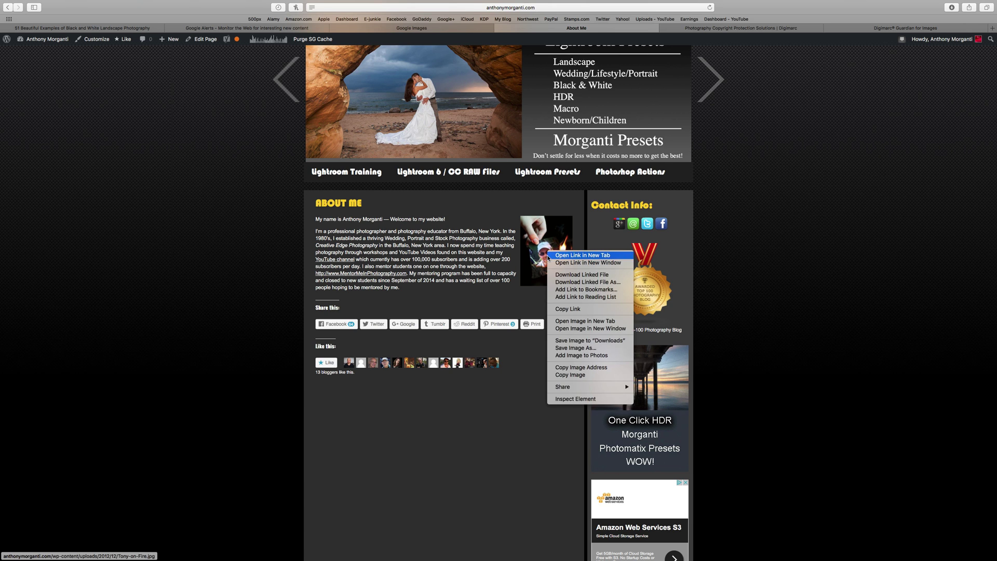
left_click(576, 368)
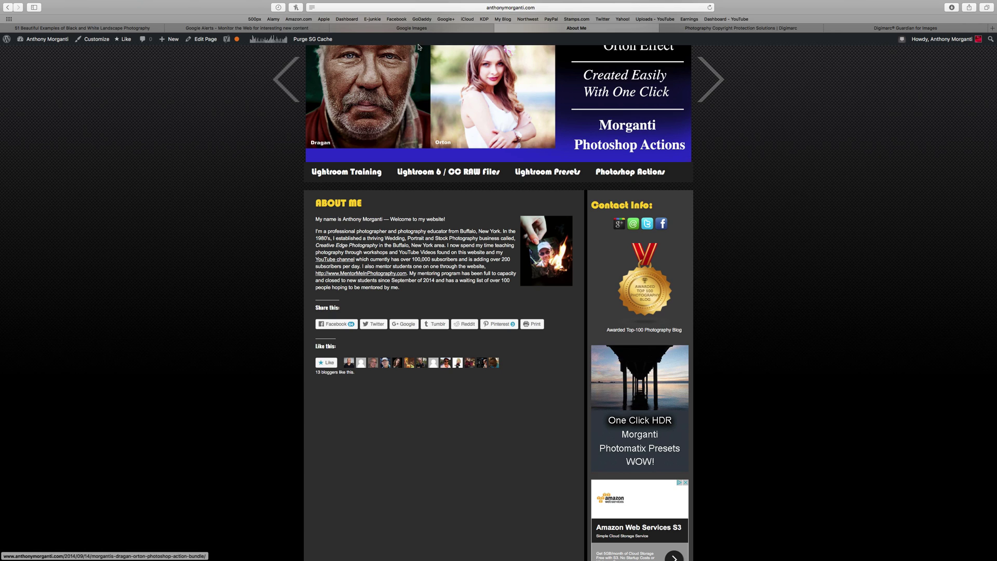
left_click(449, 28)
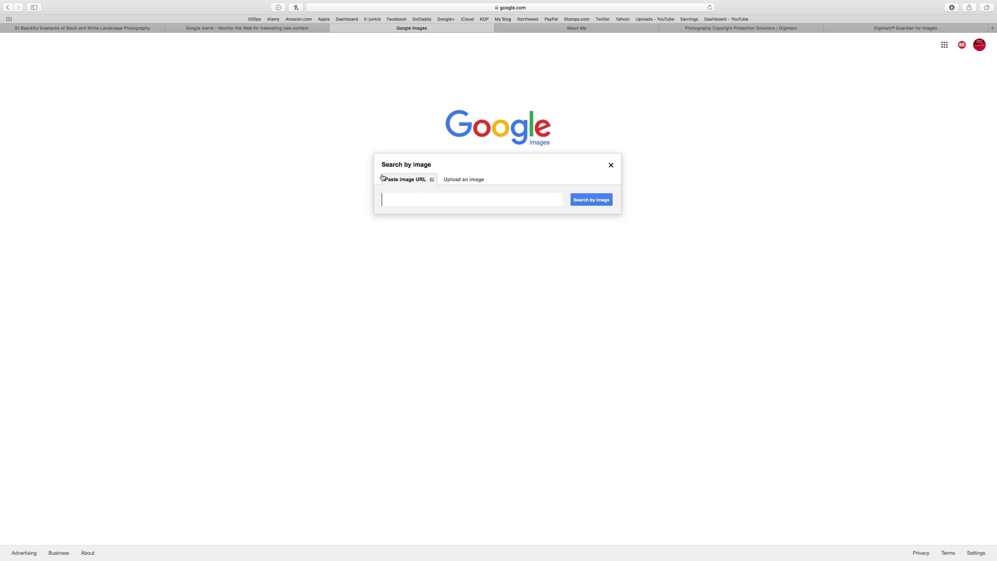
Paste the Tony-on-Fire-223x300.jpg address into Paste image URL and run the reverse search.
left_click(407, 198)
right_click(393, 198)
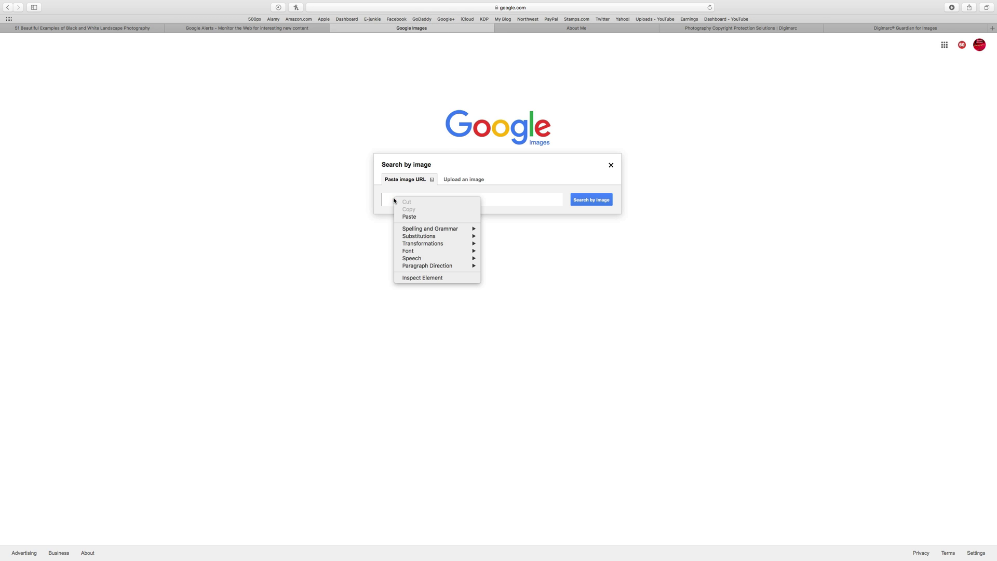
left_click(408, 217)
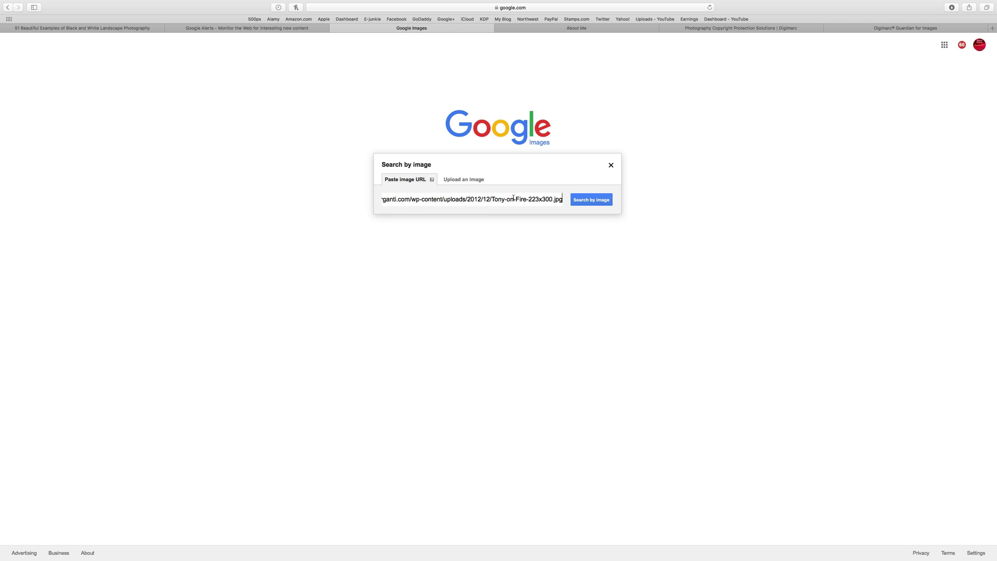
left_click(546, 31)
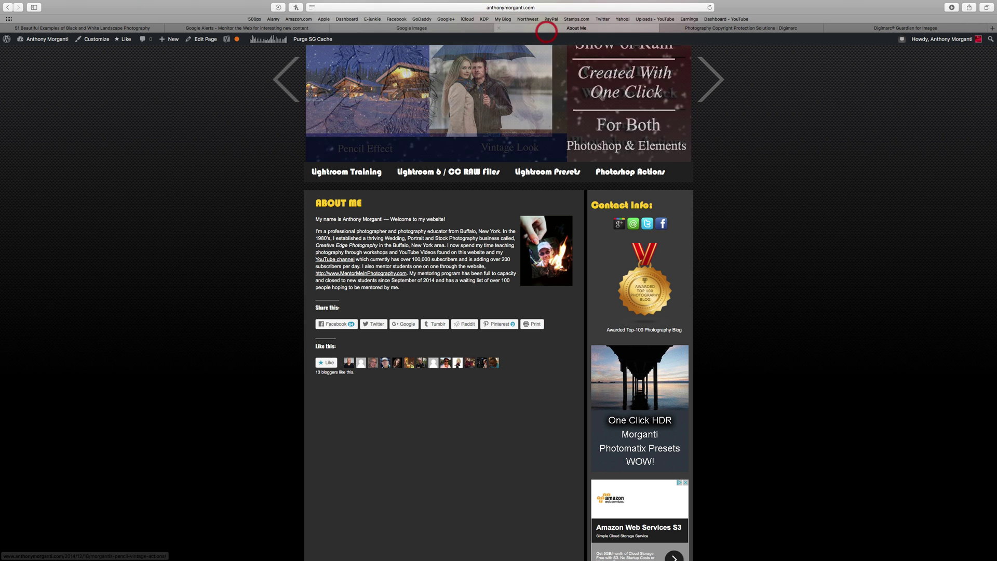
left_click(353, 28)
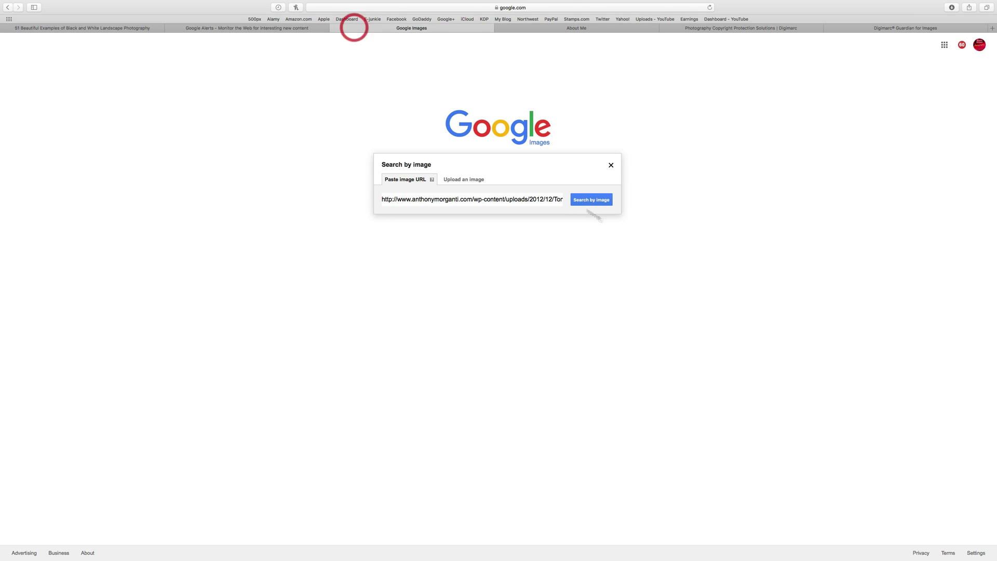
left_click(591, 200)
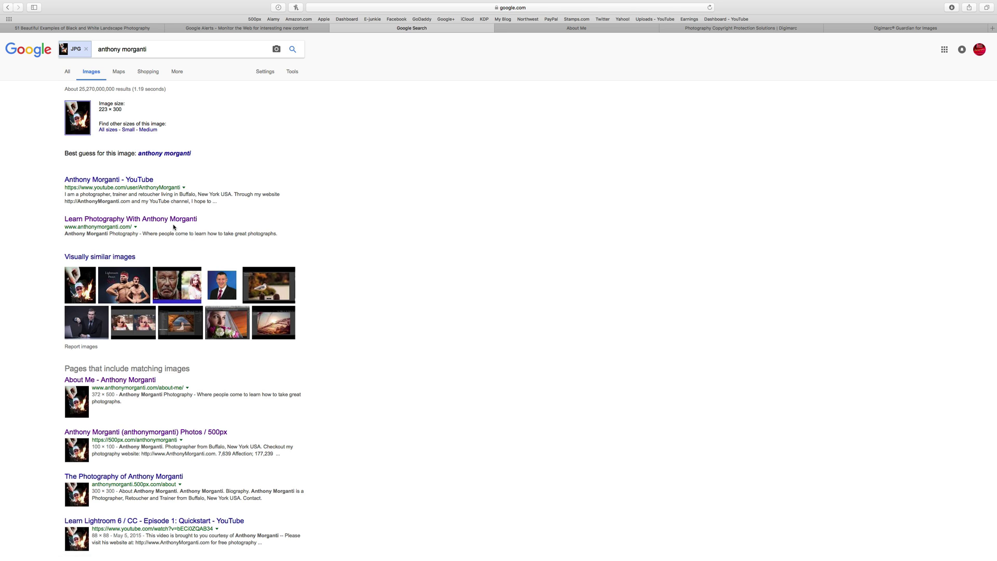
scroll(174, 227, "down", 5)
Upload Archie-1.jpg from the desktop to Google Images' search by image.
left_click(8, 8)
left_click(8, 8)
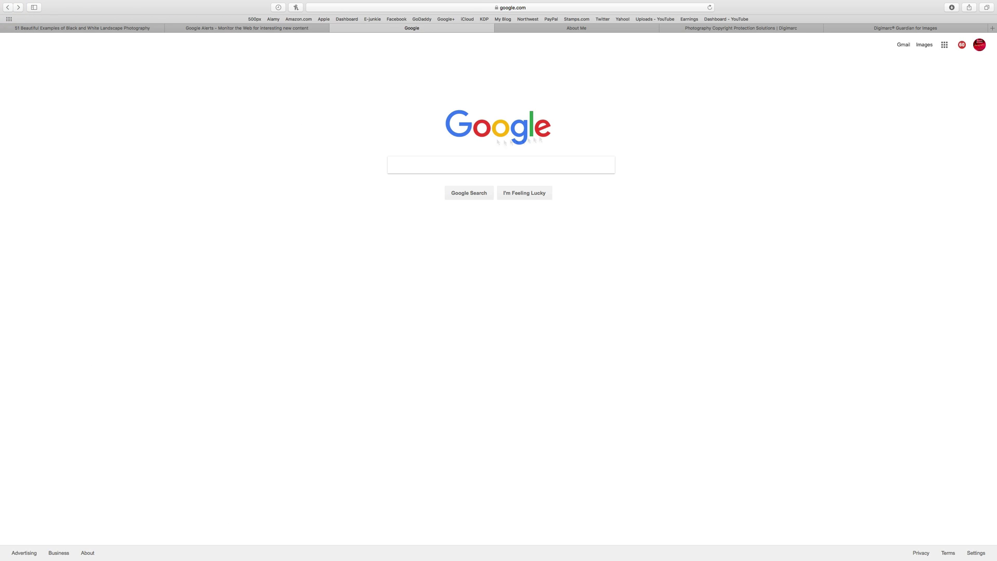
left_click(924, 45)
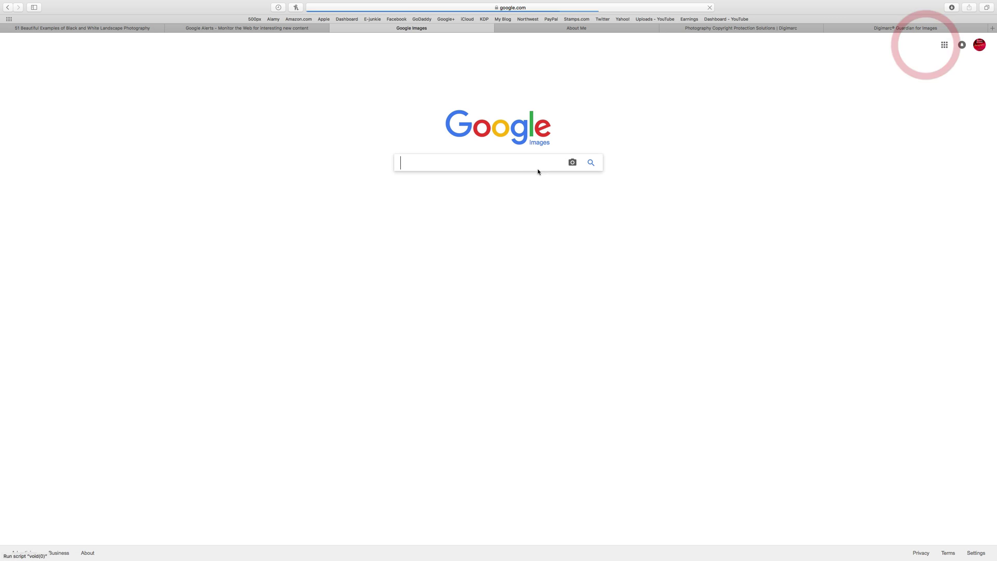
left_click(572, 162)
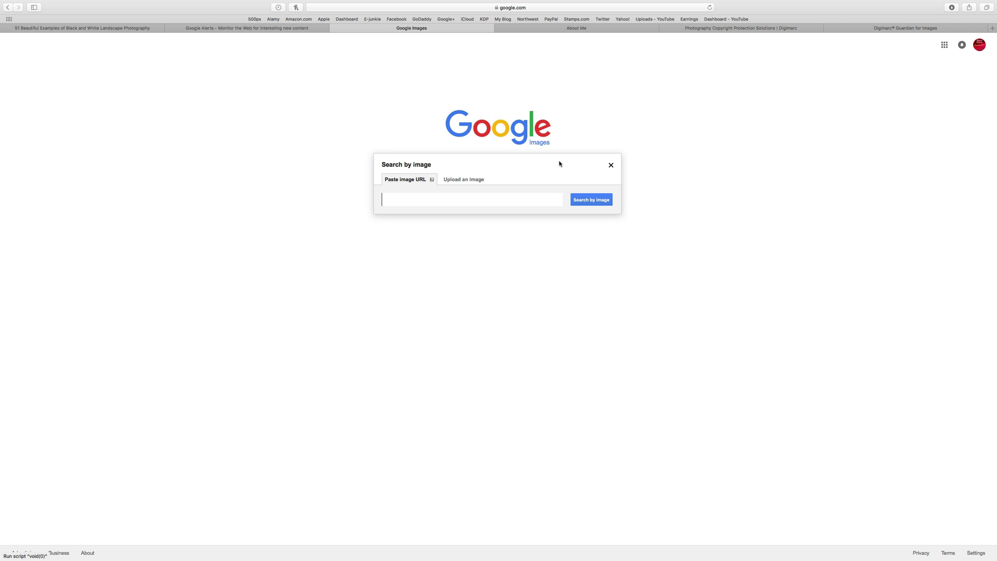
left_click(452, 179)
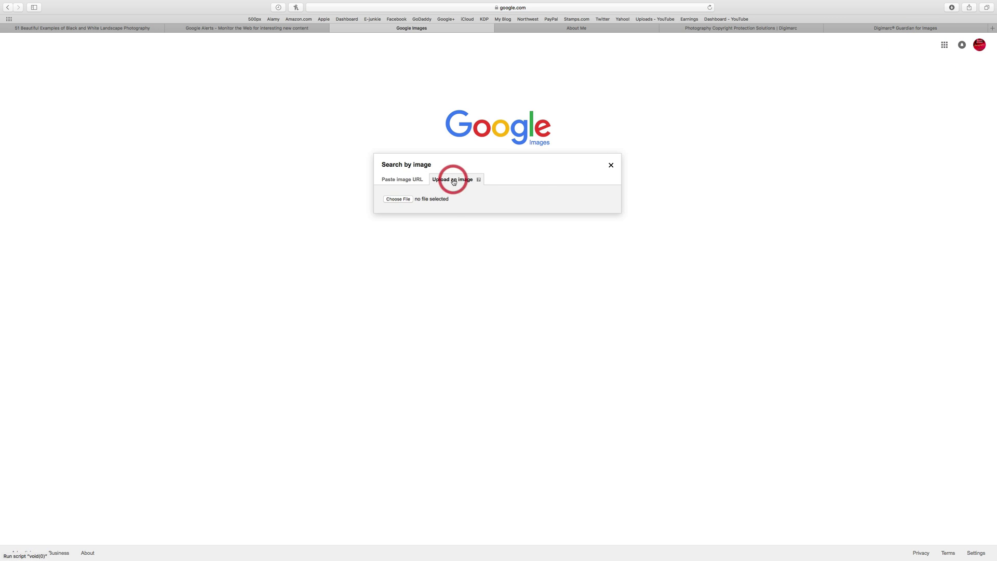
left_click(399, 200)
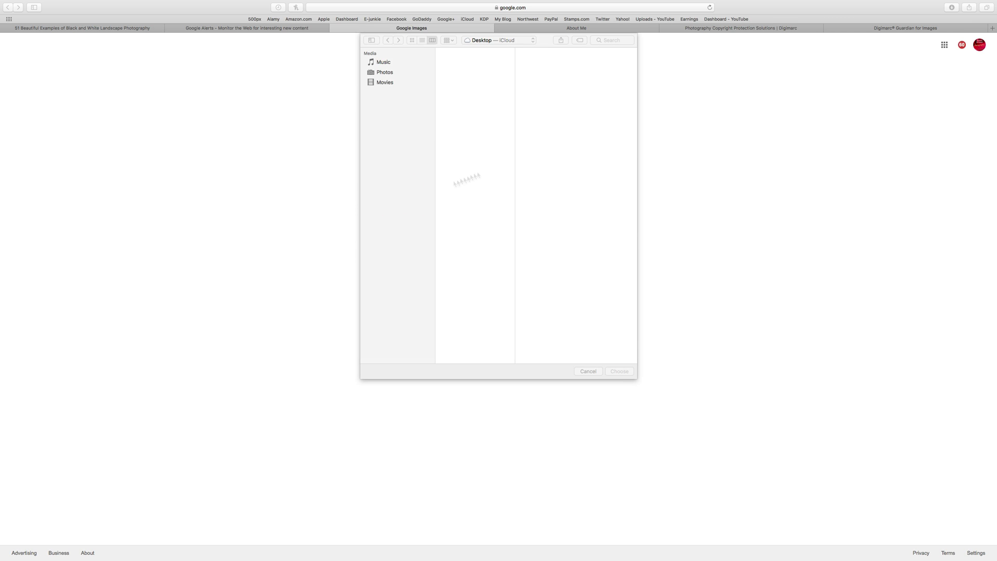
left_click(457, 52)
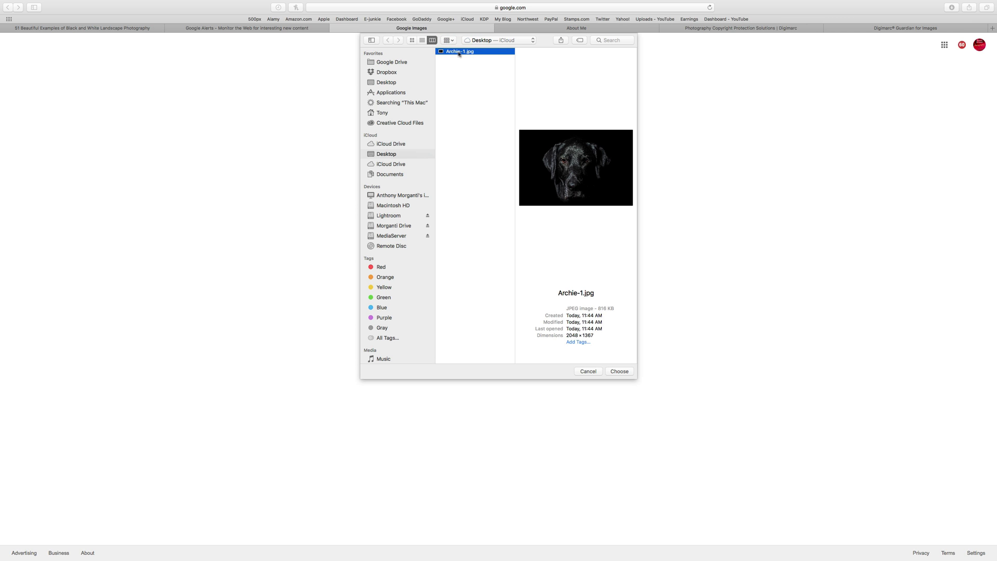
left_click(620, 371)
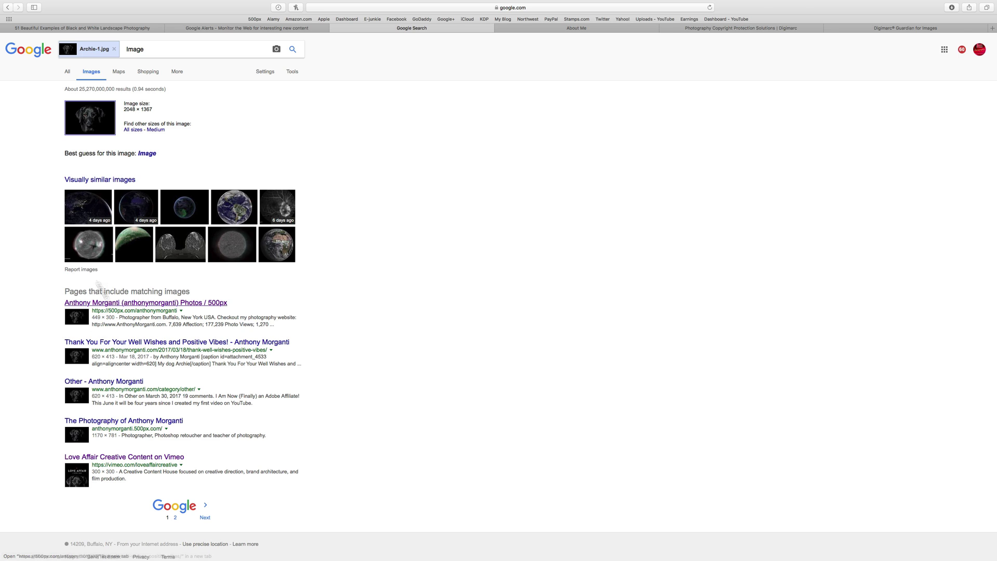
Open the Love Affair Creative Content Vimeo match for the dog photo in a new tab.
scroll(180, 306, "up", 5)
scroll(179, 305, "down", 3)
scroll(181, 305, "down", 3)
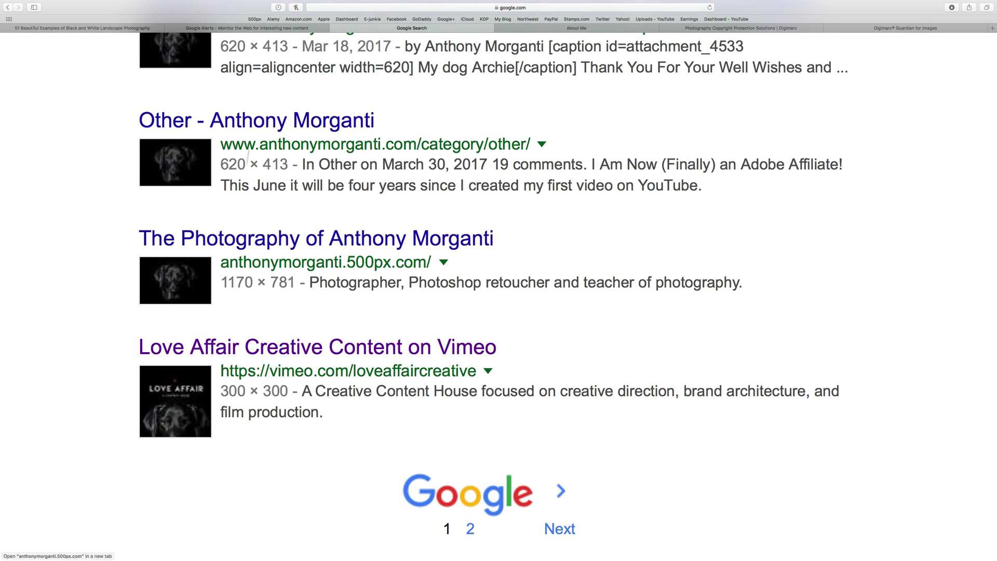
scroll(245, 108, "up", 2)
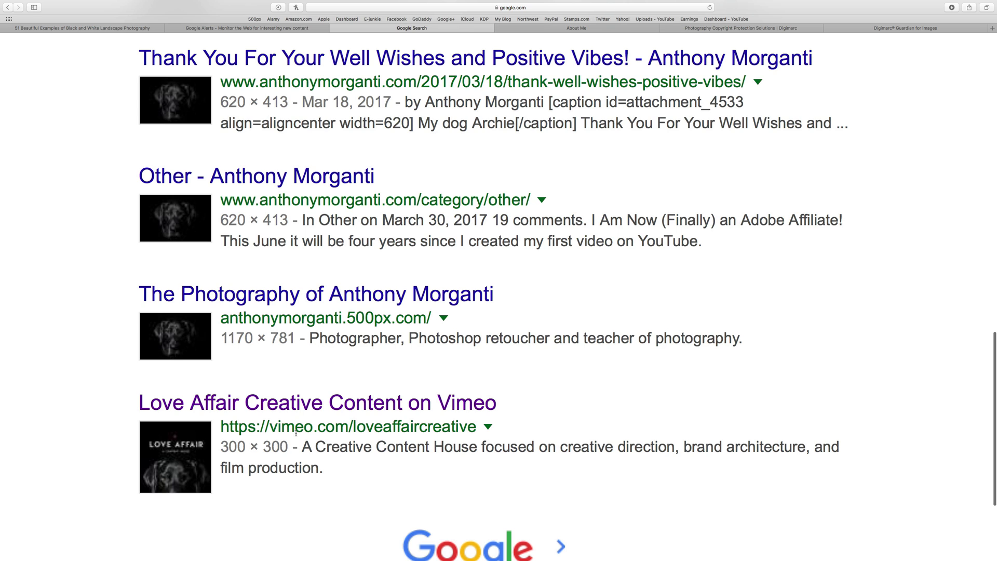
left_click(280, 405)
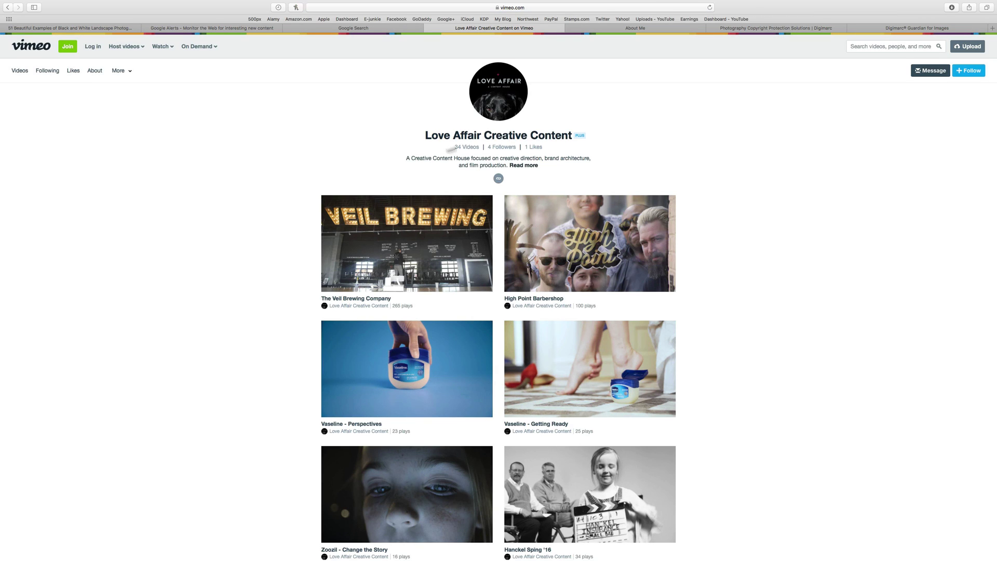
scroll(507, 103, "up", 5)
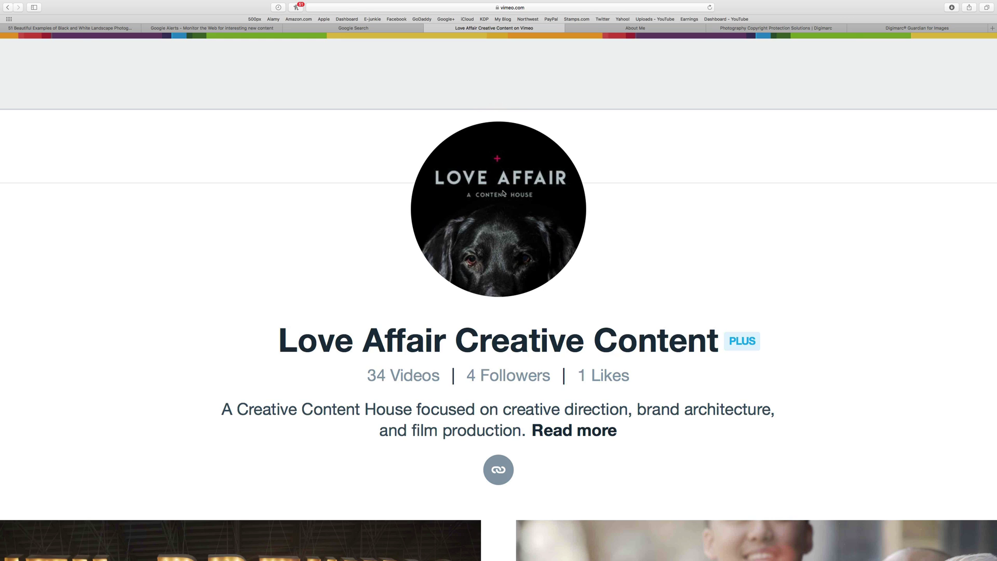
scroll(503, 194, "down", 5)
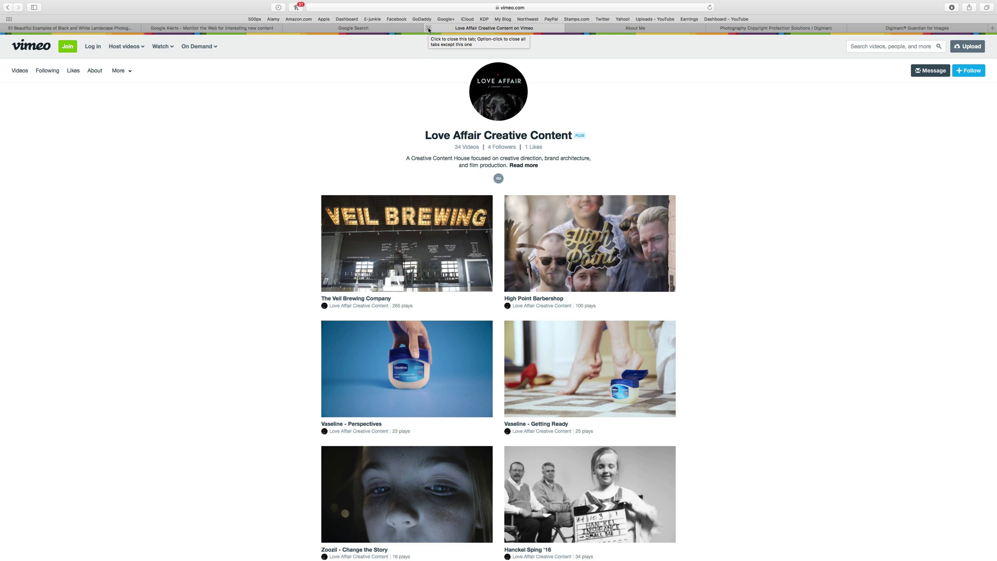
scroll(508, 338, "up", 5)
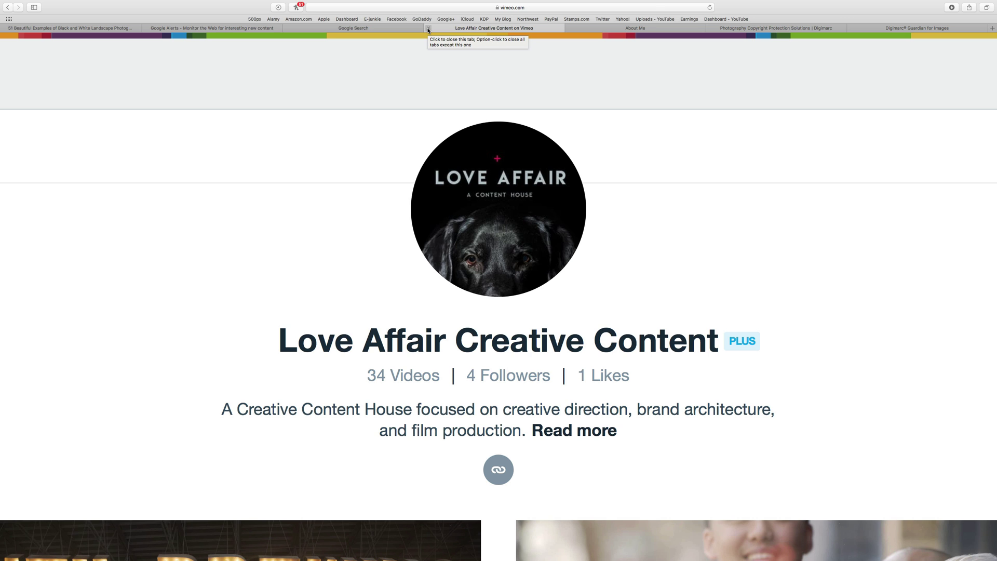
Close the Vimeo profile tab and scroll down the gorilla photo post now shown.
left_click(428, 29)
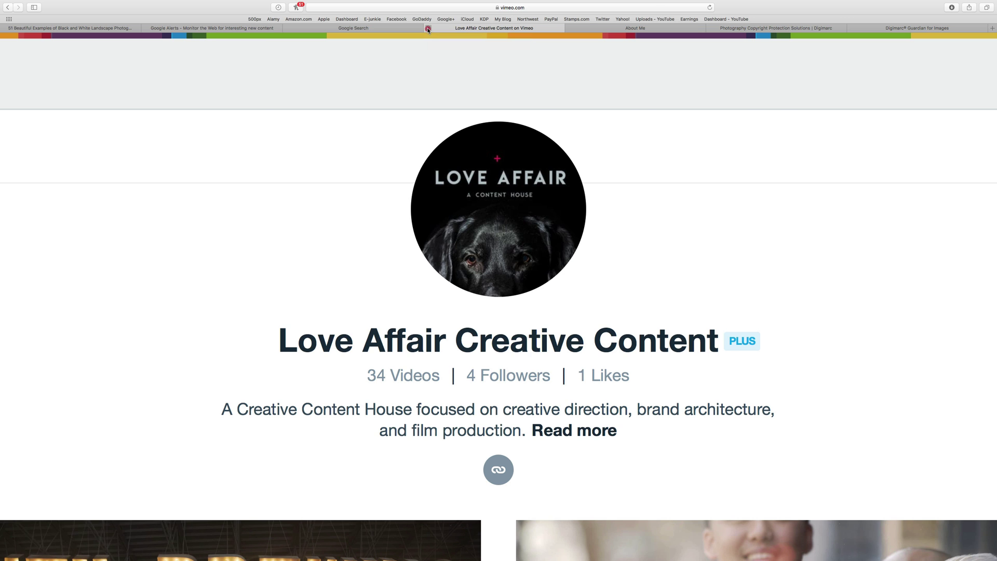
scroll(434, 73, "down", 5)
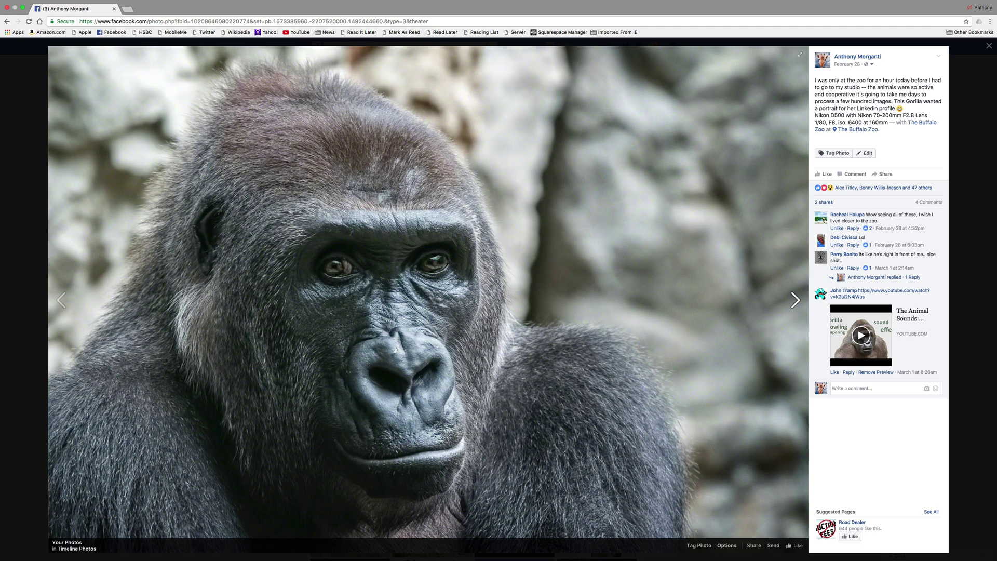
Reverse-search the gorilla photo on Google, view results page 2, then return to page 1.
right_click(490, 263)
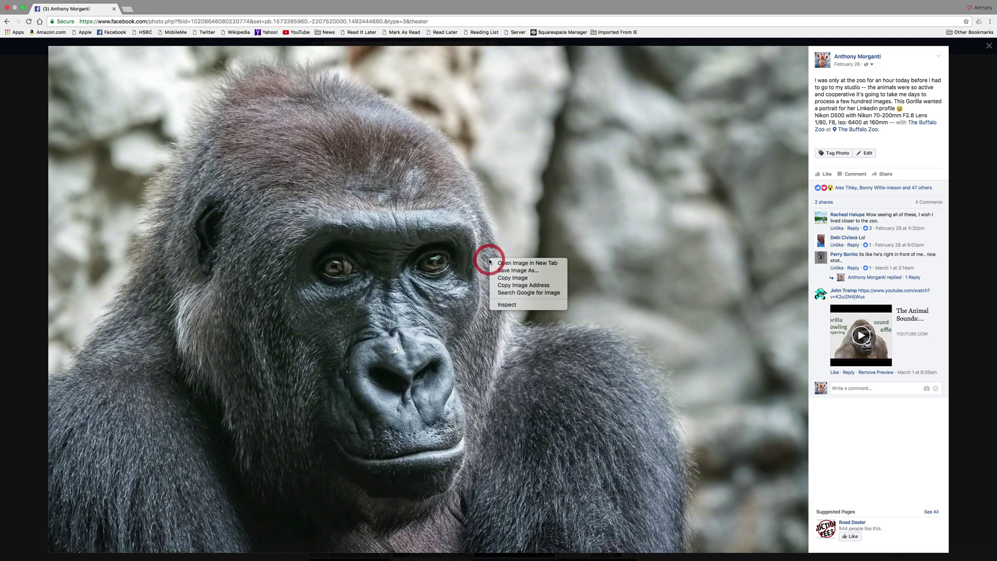
left_click(544, 293)
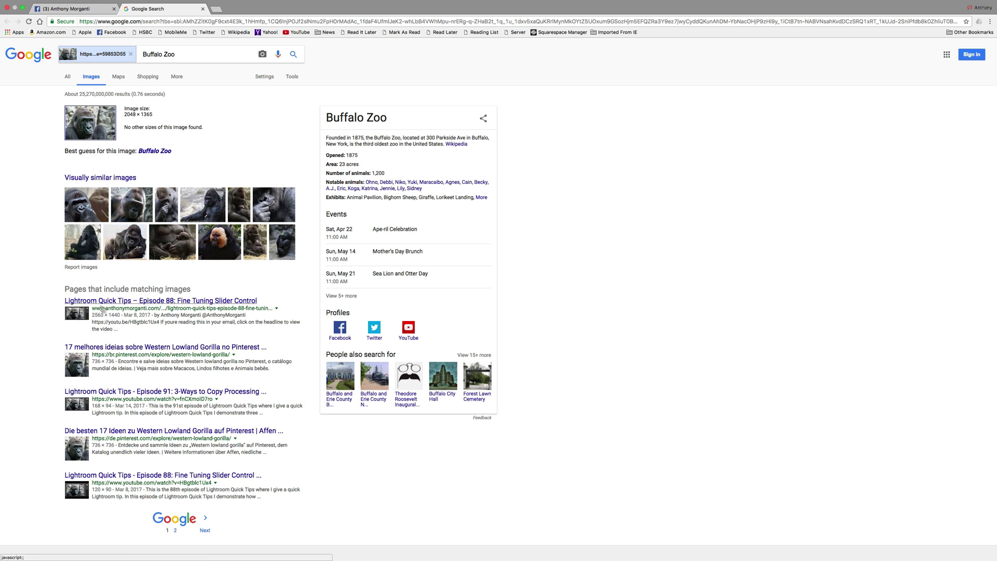
scroll(119, 316, "down", 1)
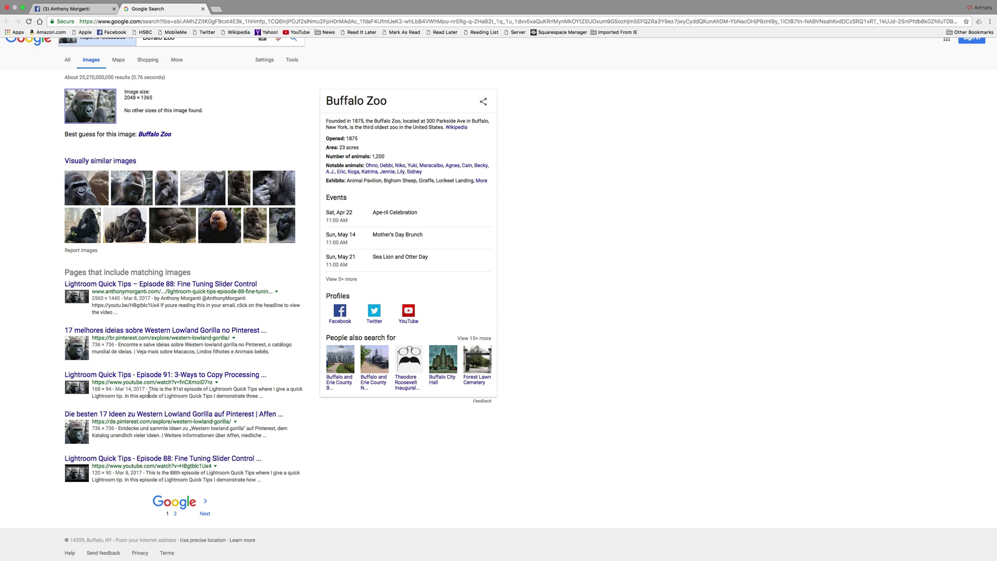
left_click(205, 508)
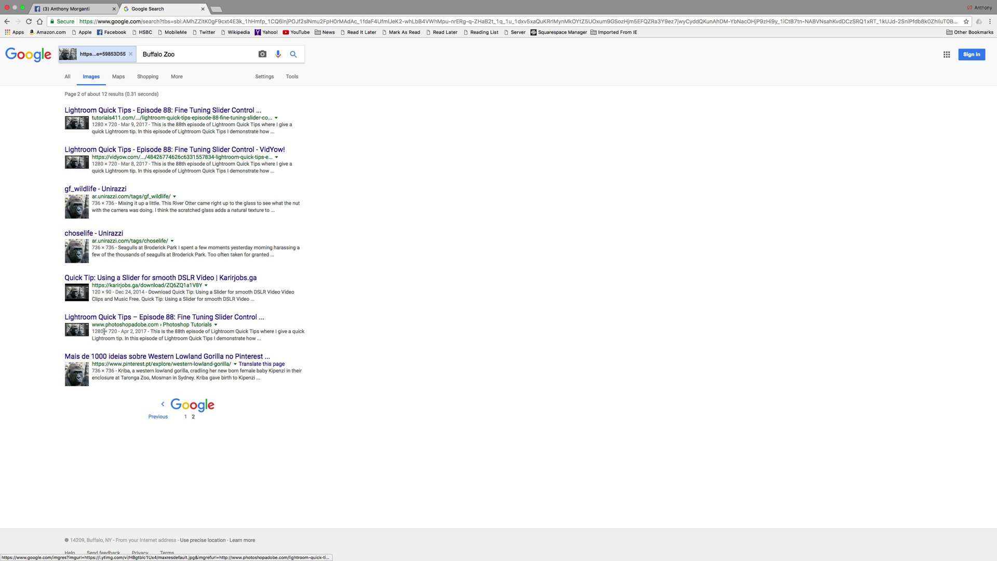
left_click(7, 21)
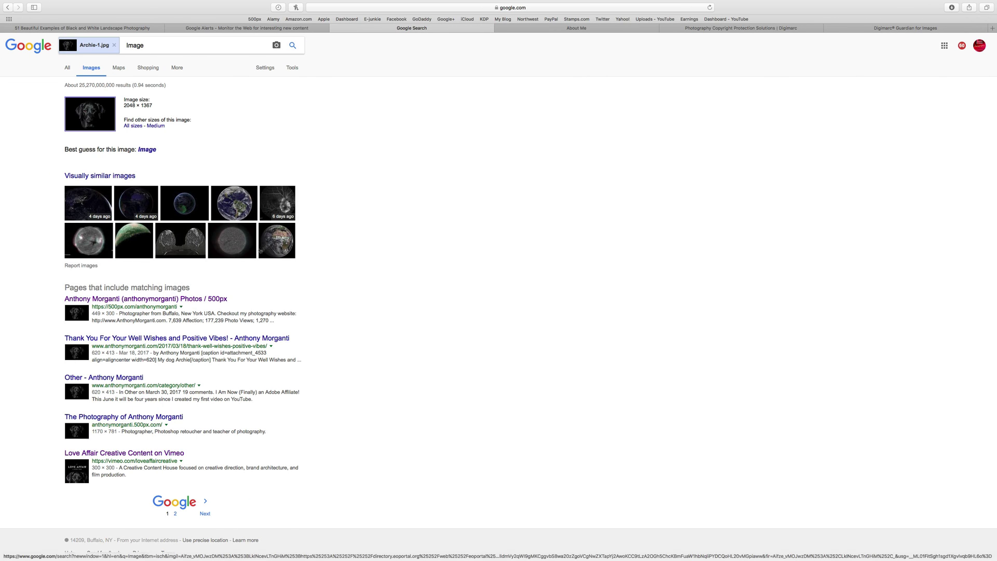
left_click(717, 30)
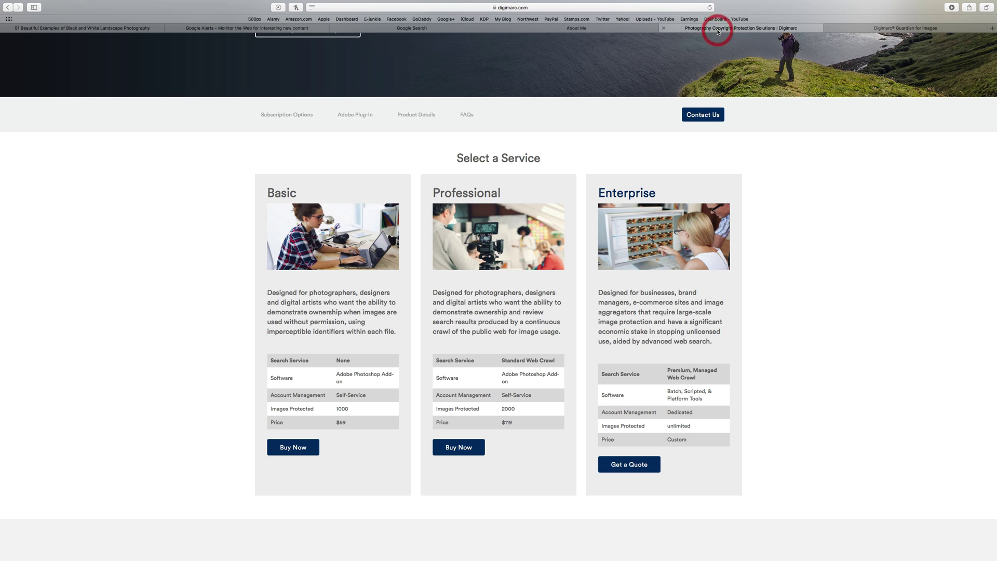
scroll(791, 159, "up", 5)
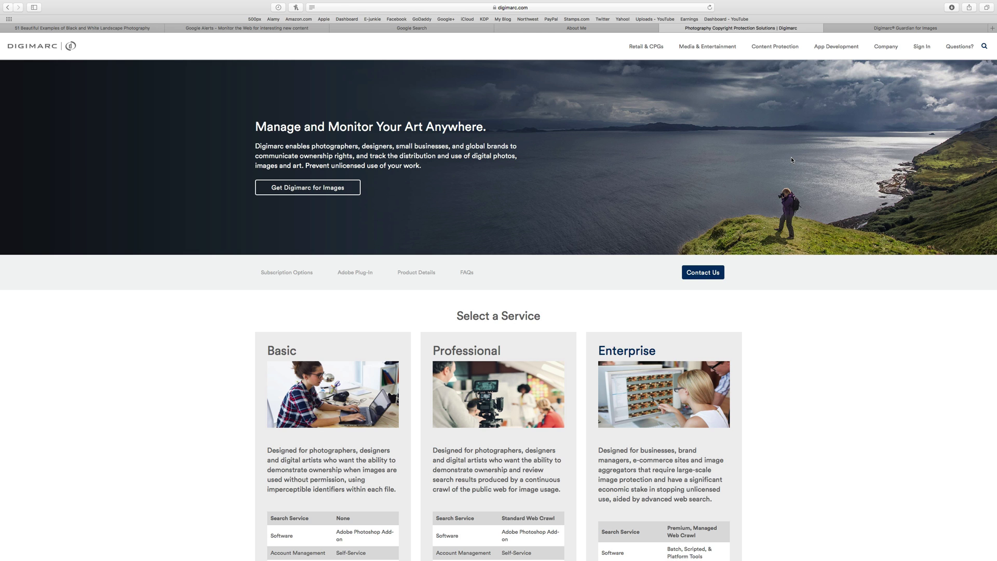
scroll(791, 160, "down", 3)
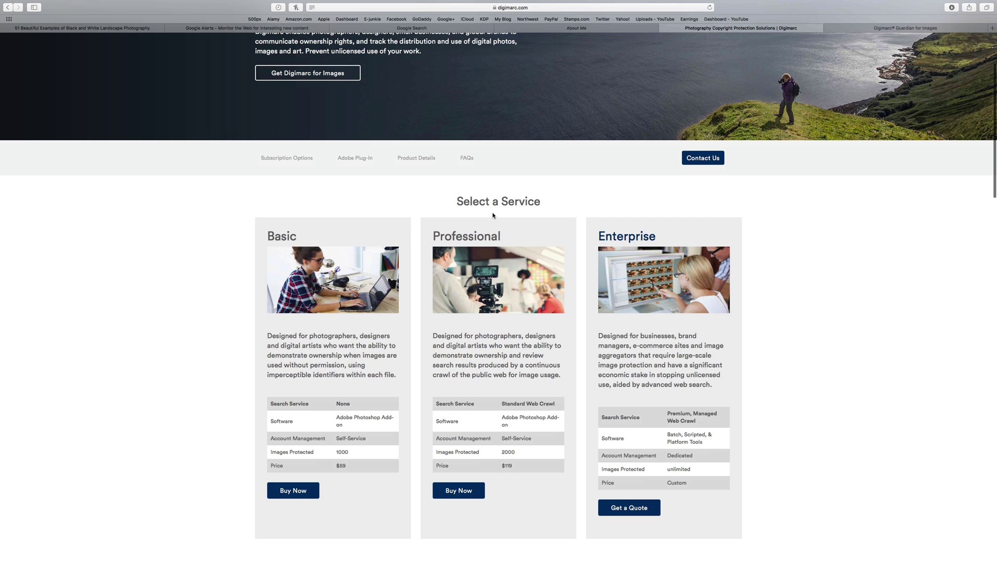
scroll(603, 256, "down", 3)
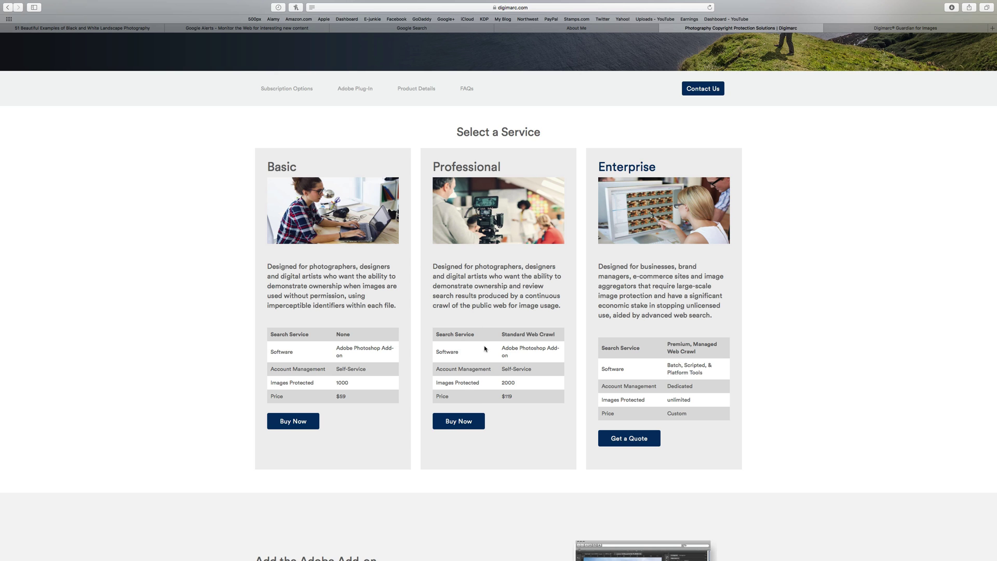
Switch to Colorful-1.jpg in Photoshop and try Digimarc's Read Watermark on it.
key("ctrl+Left")
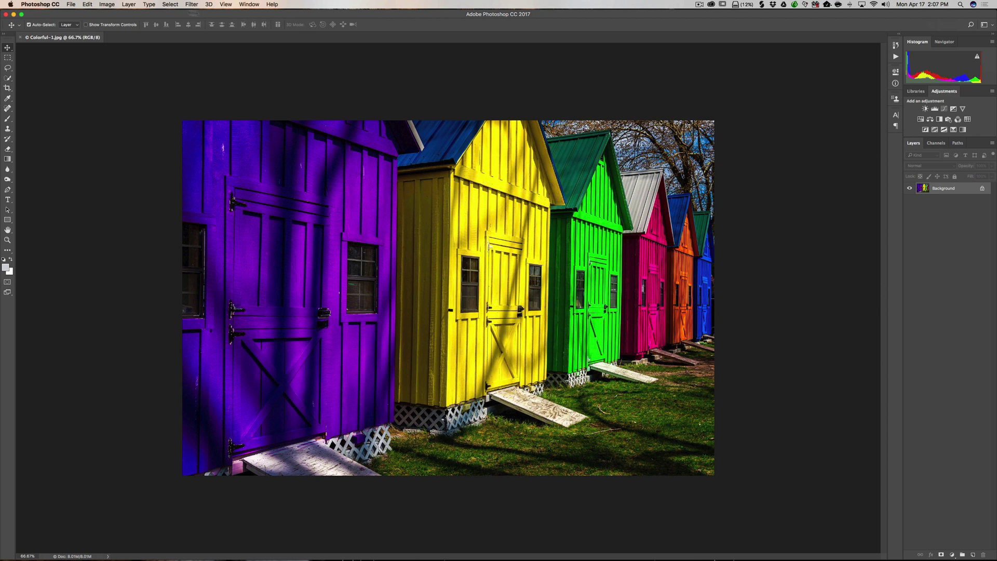
left_click(191, 4)
mouse_move(259, 180)
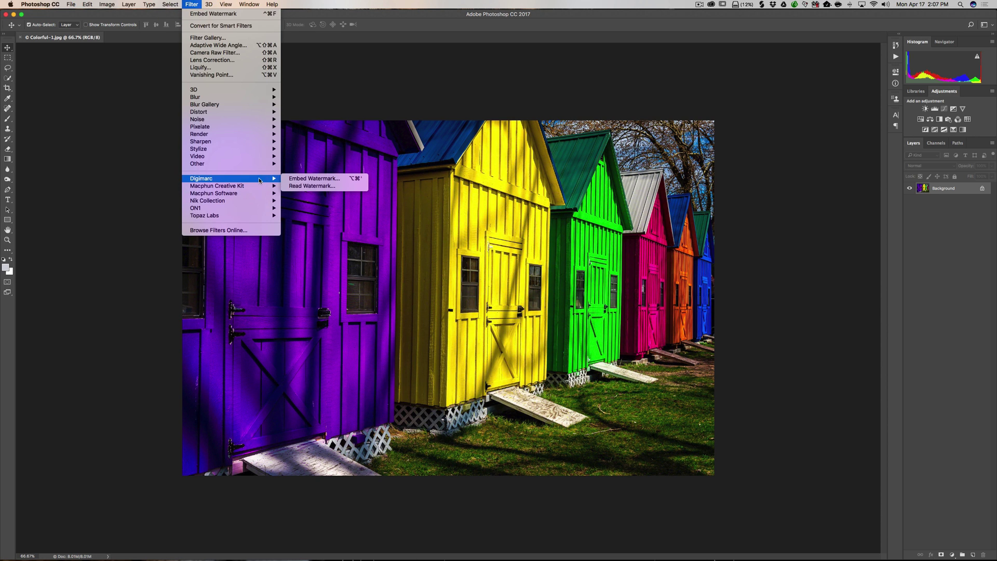
left_click(322, 187)
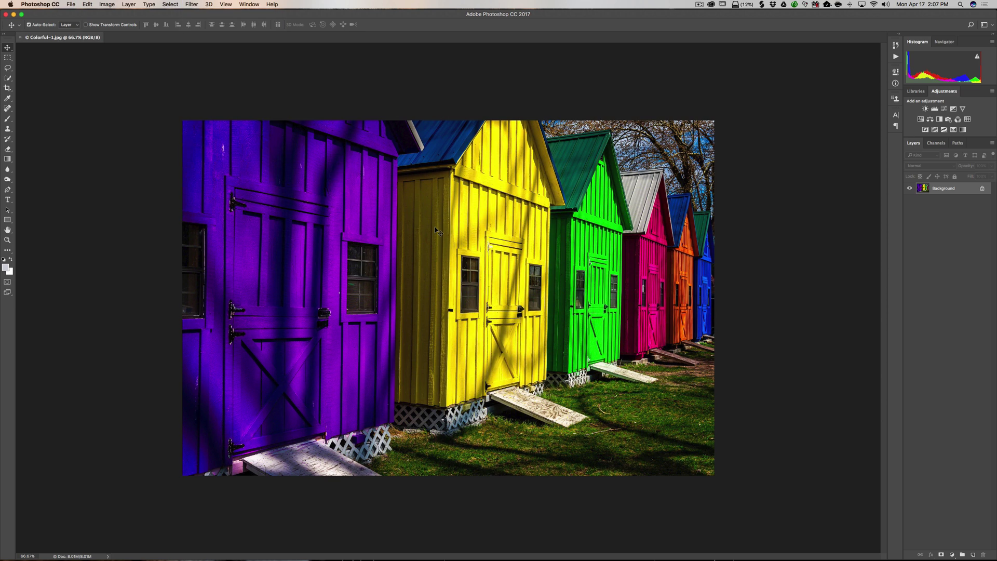
Zoom into the colourful sheds photo to inspect it, then fit it back on screen.
scroll(435, 228, "up", 2)
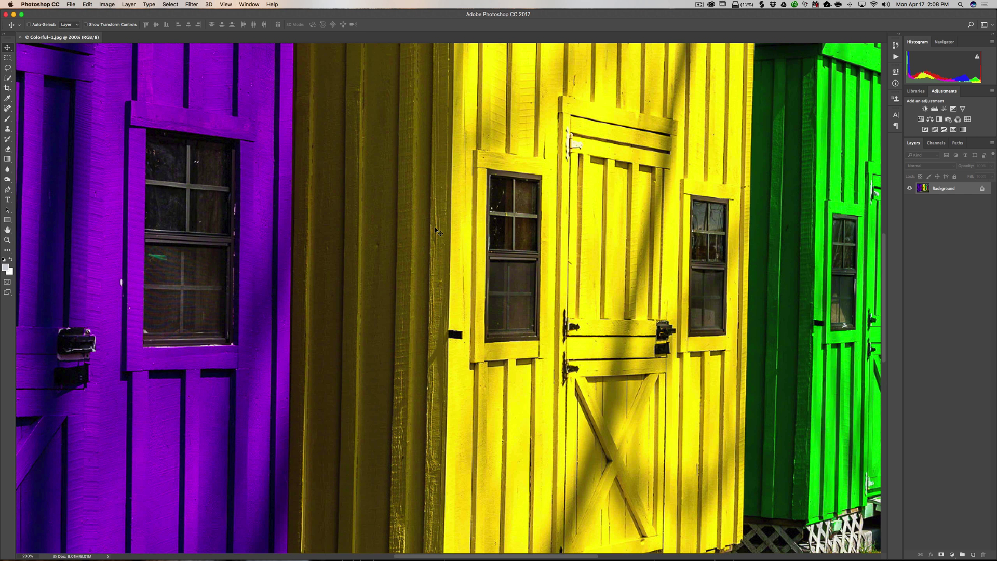
scroll(435, 228, "up", 1)
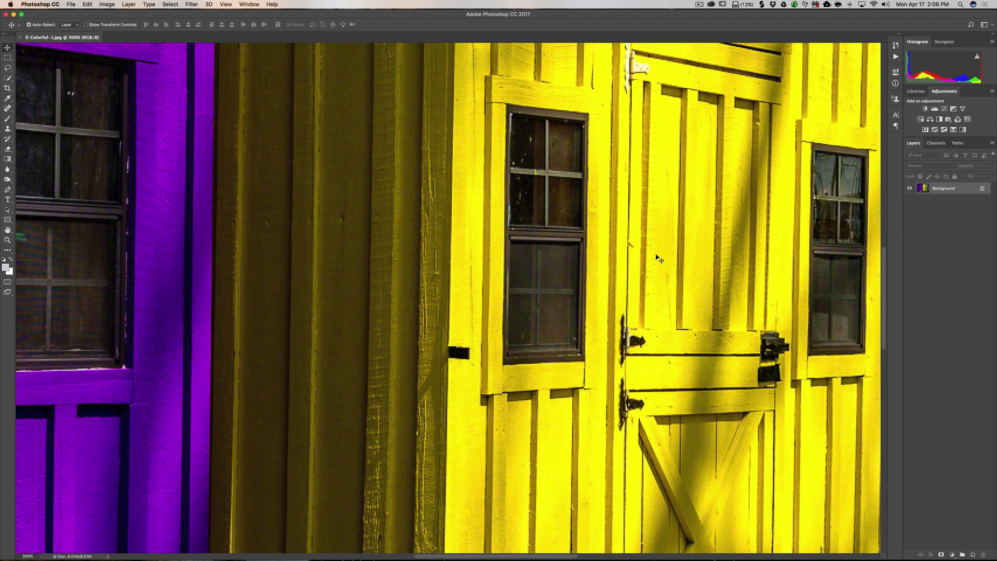
key("super+0")
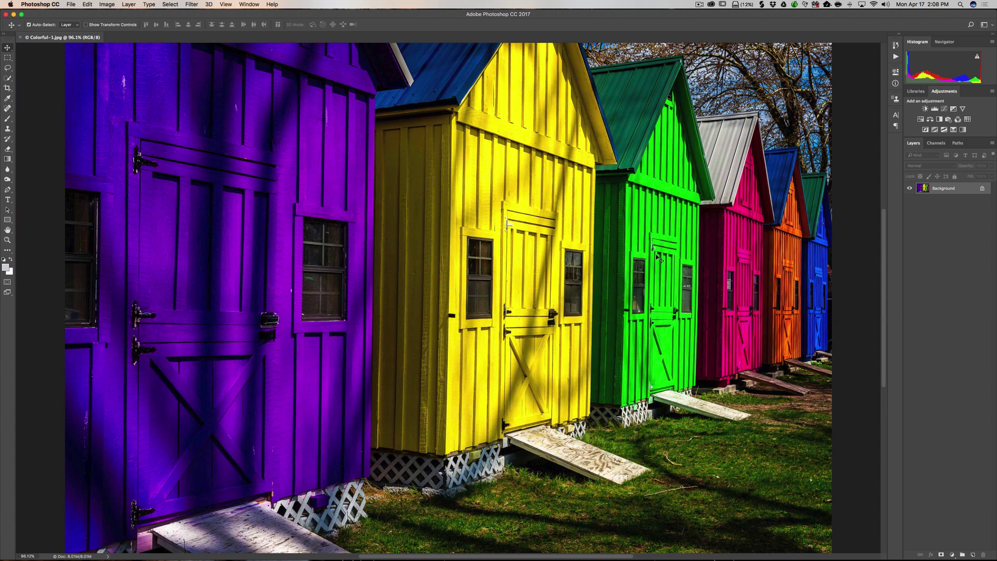
Read the Digimarc watermark showing copyright 2017, Restricted Use and Do Not Copy, then dismiss it.
left_click(191, 5)
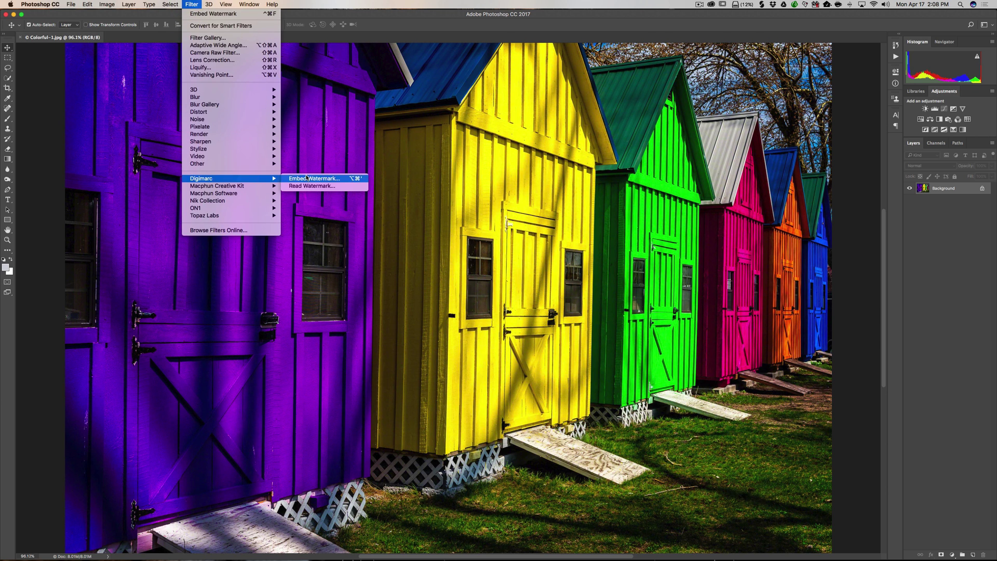
left_click(303, 186)
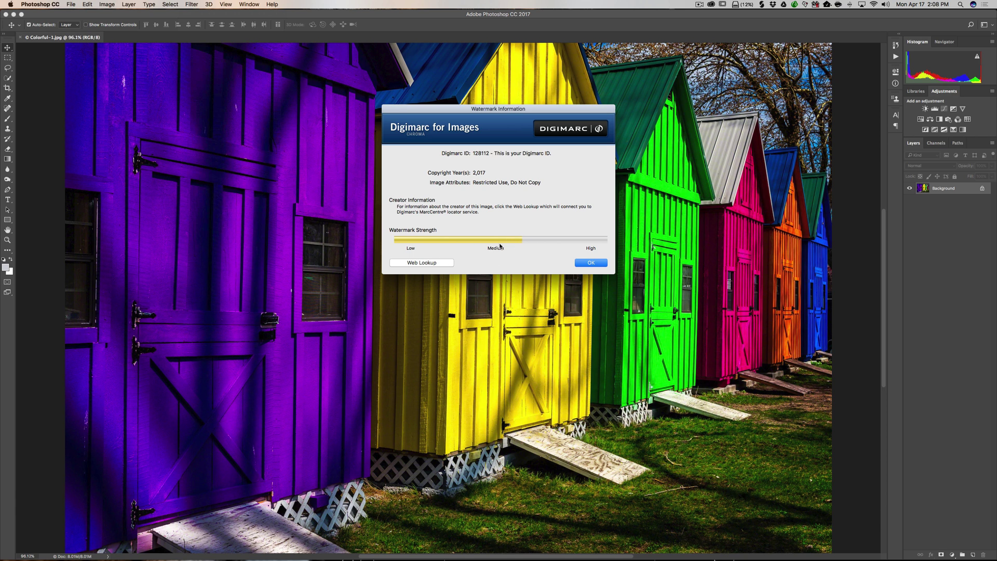
left_click(585, 263)
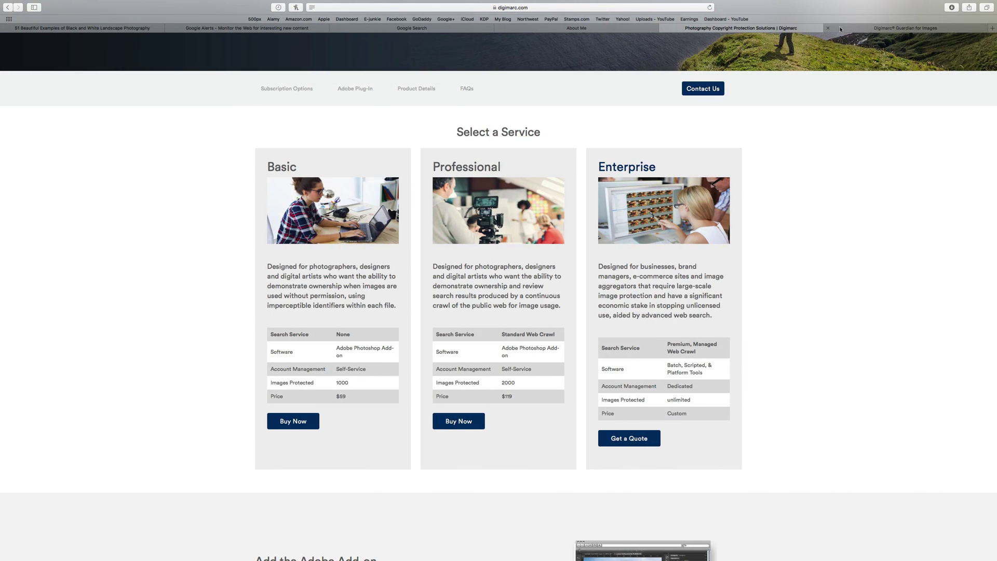
Open Guardian's search service reports and set the Date Range to Last 60 Days.
left_click(840, 29)
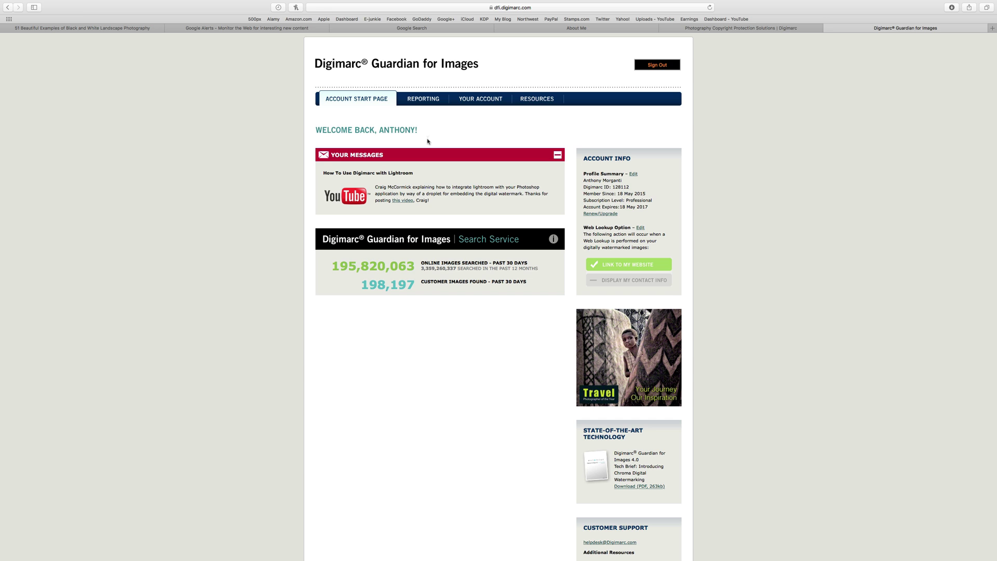
left_click(419, 100)
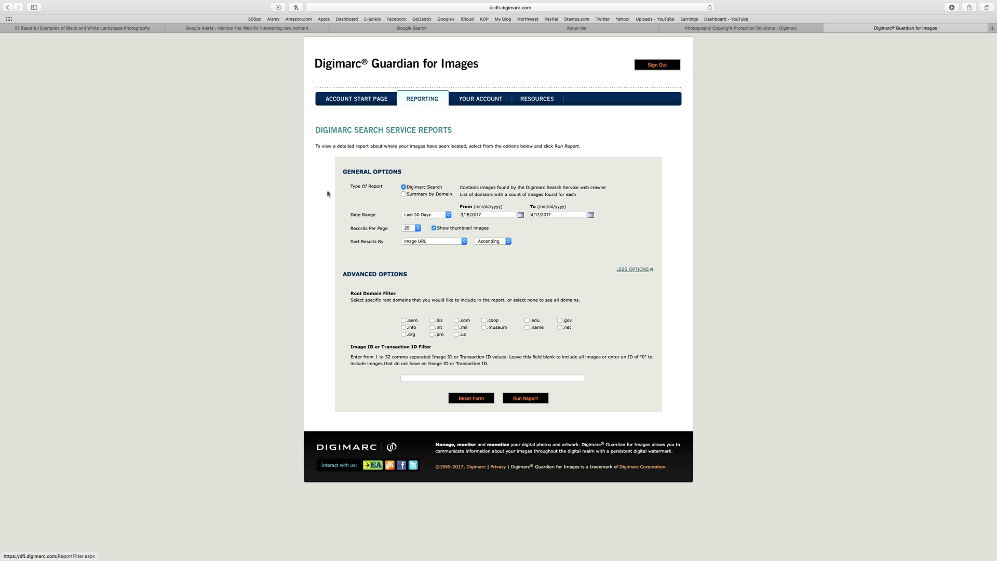
left_click(448, 215)
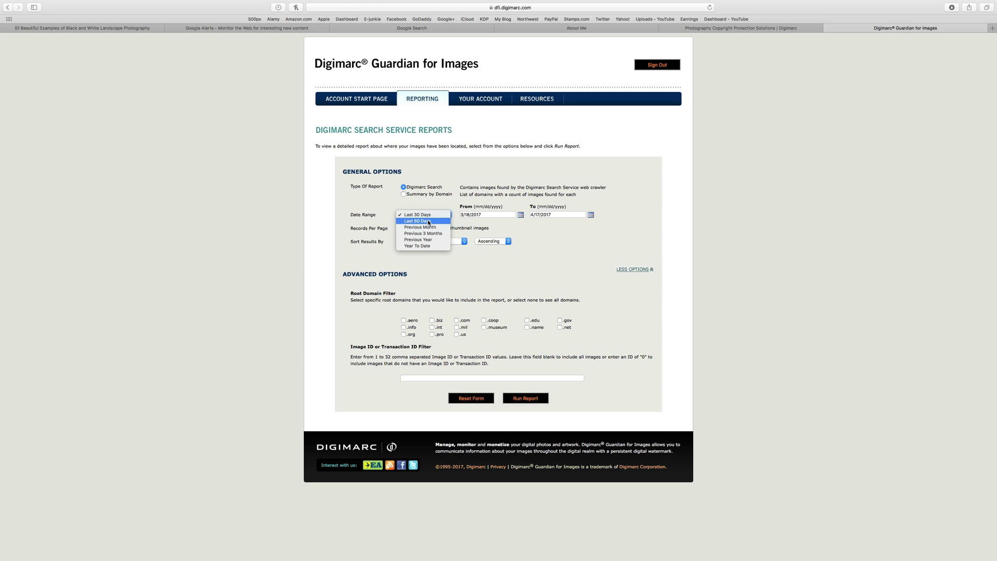
left_click(428, 221)
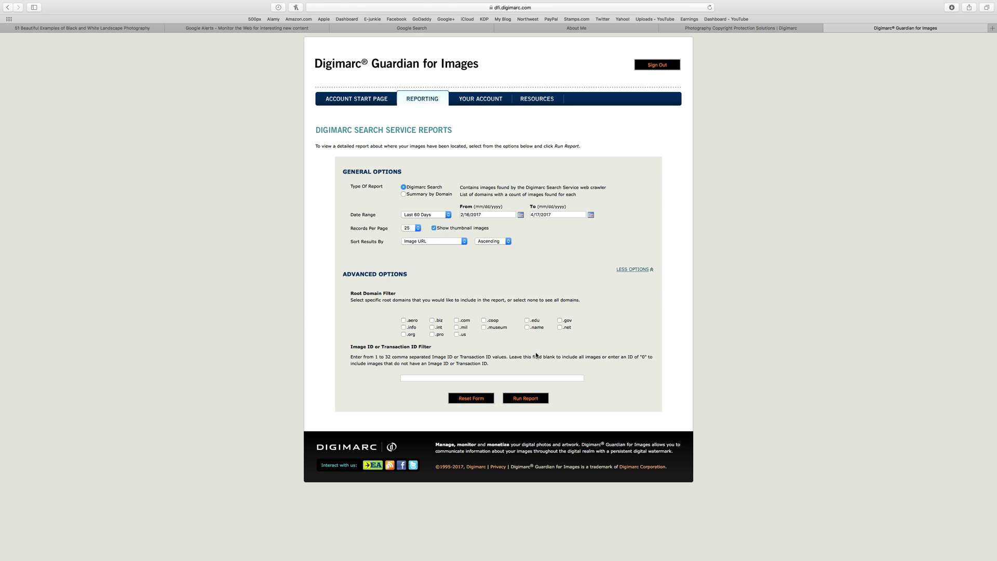
Run the 60-day report and review morganti5.jpg and IMG_2508.jpg found on totallybuffalo.com.
left_click(527, 399)
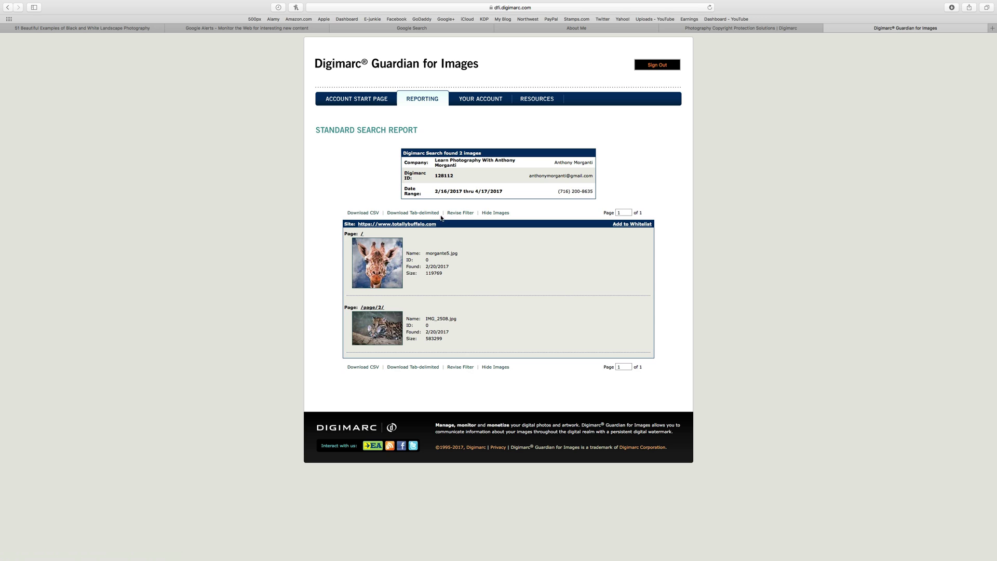
left_click(469, 208)
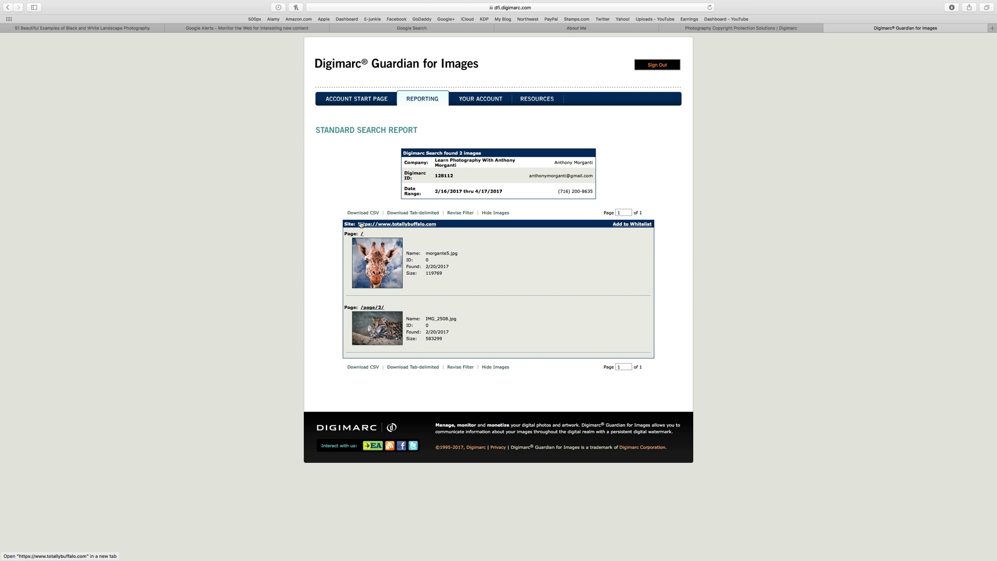
left_click(121, 29)
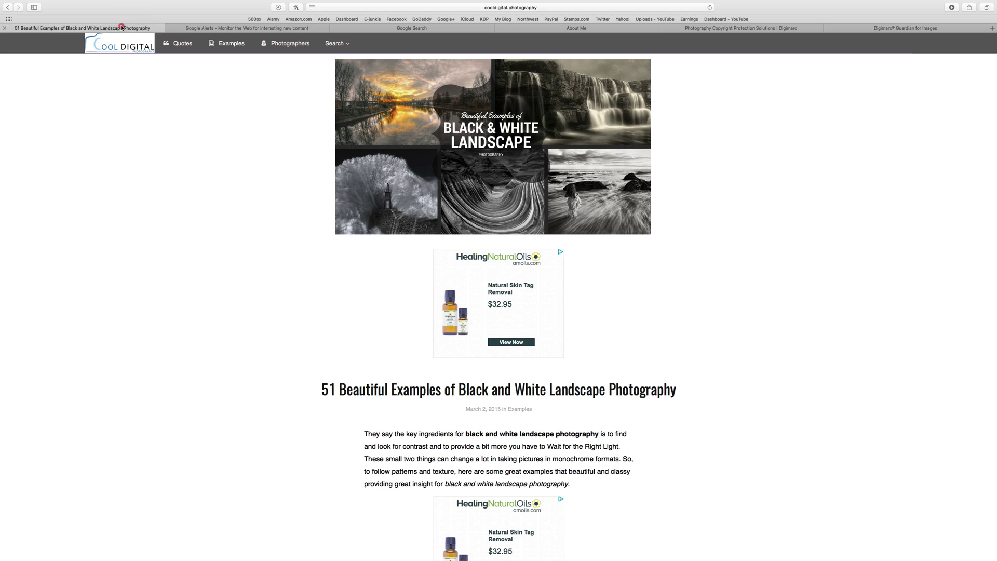